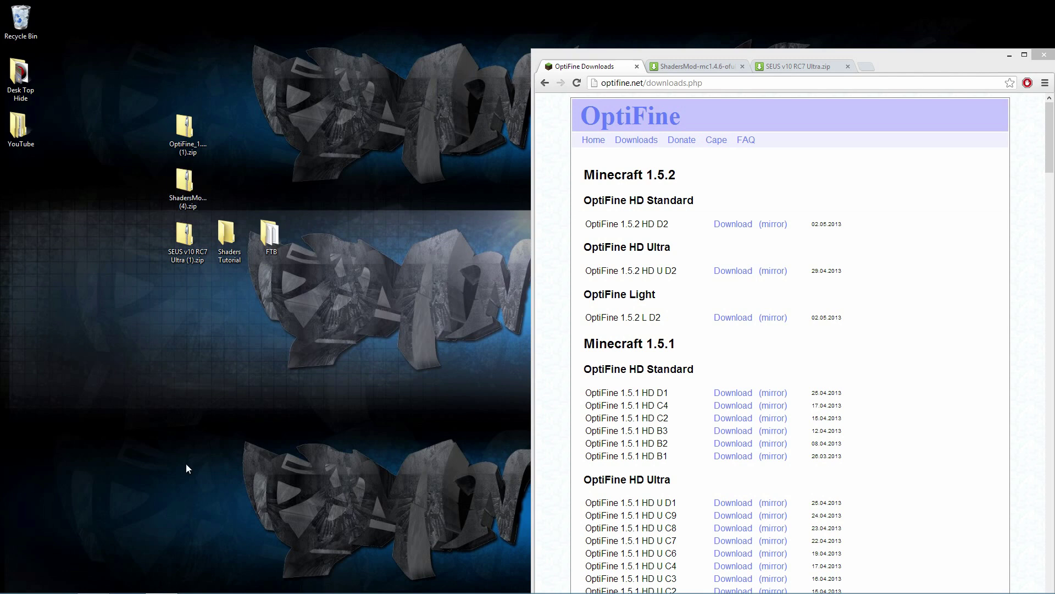
Check the install folder path in the Feed the Beast Launcher's options, and close the launcher.
click(128, 582)
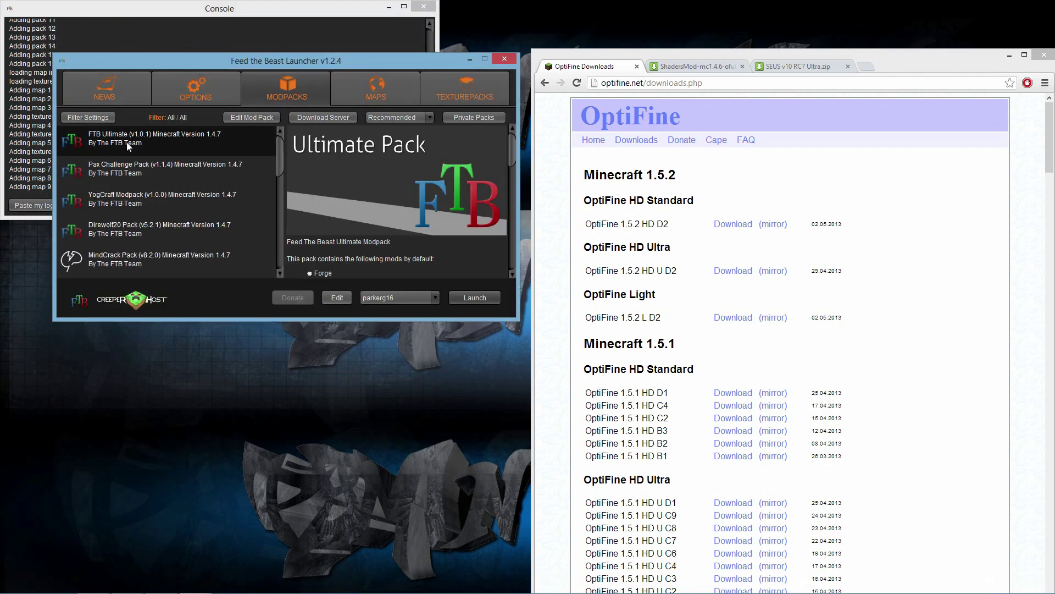
click(167, 98)
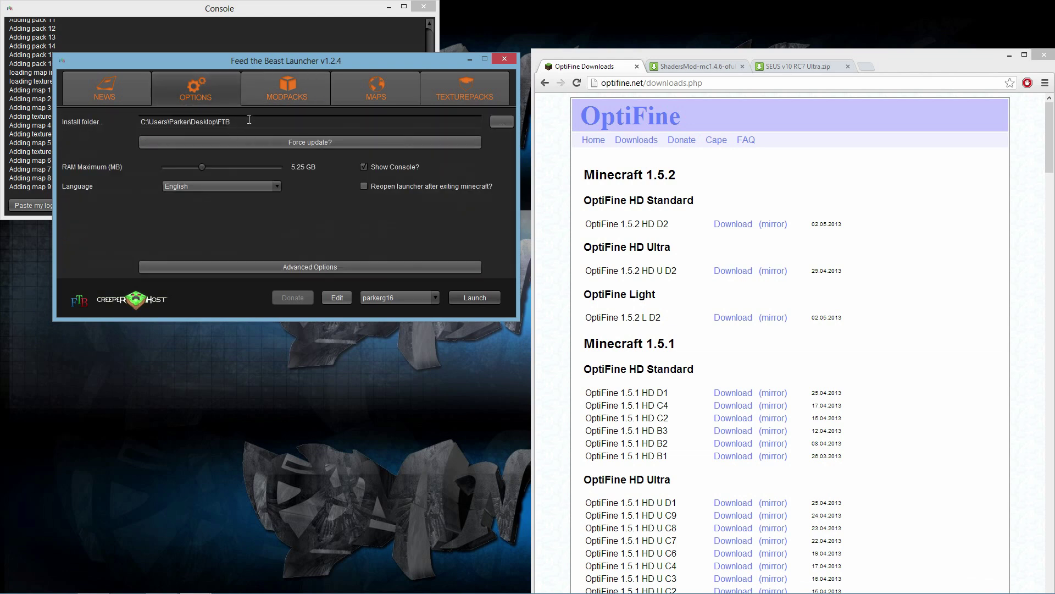
drag(231, 122, 131, 121)
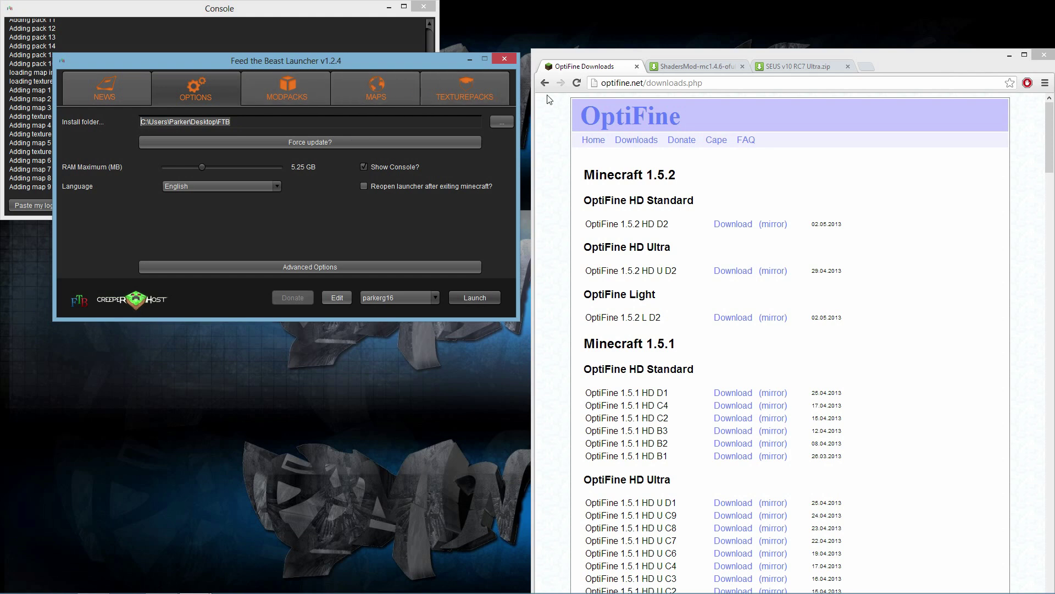
click(504, 59)
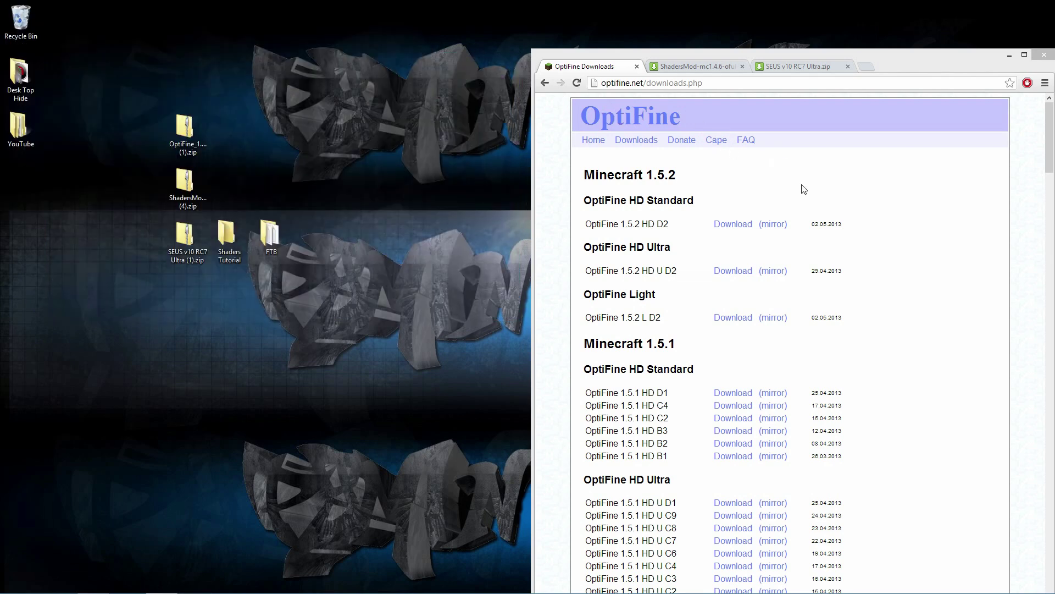
Find the OptiFine 1.4.6 HD U D5 entry and the HD Standard section for Minecraft 1.4.6 on the OptiFine downloads page.
drag(1050, 165, 1049, 228)
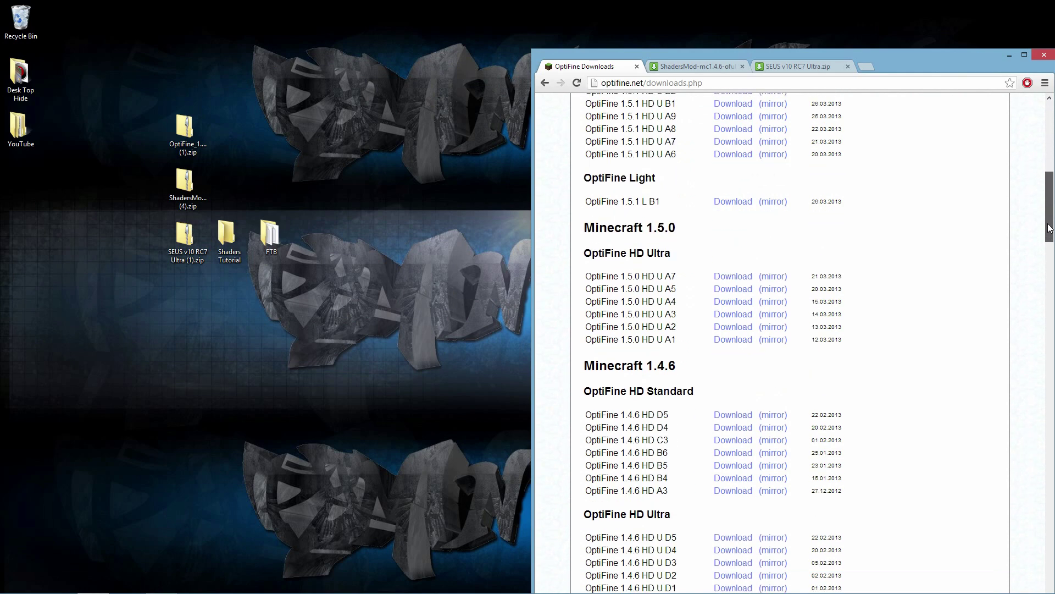
drag(1050, 229, 1050, 247)
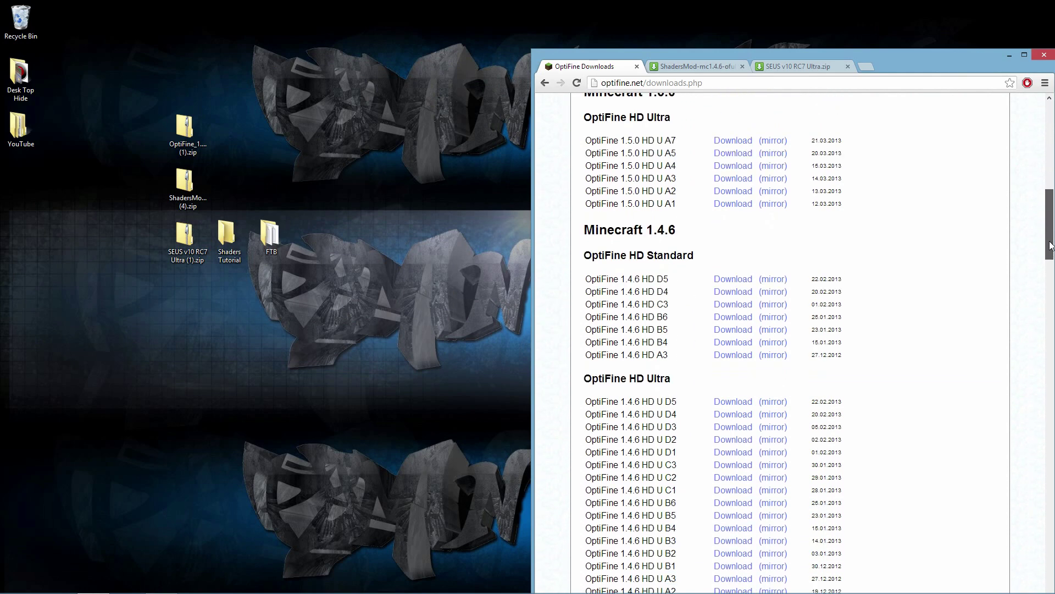
drag(677, 402, 584, 403)
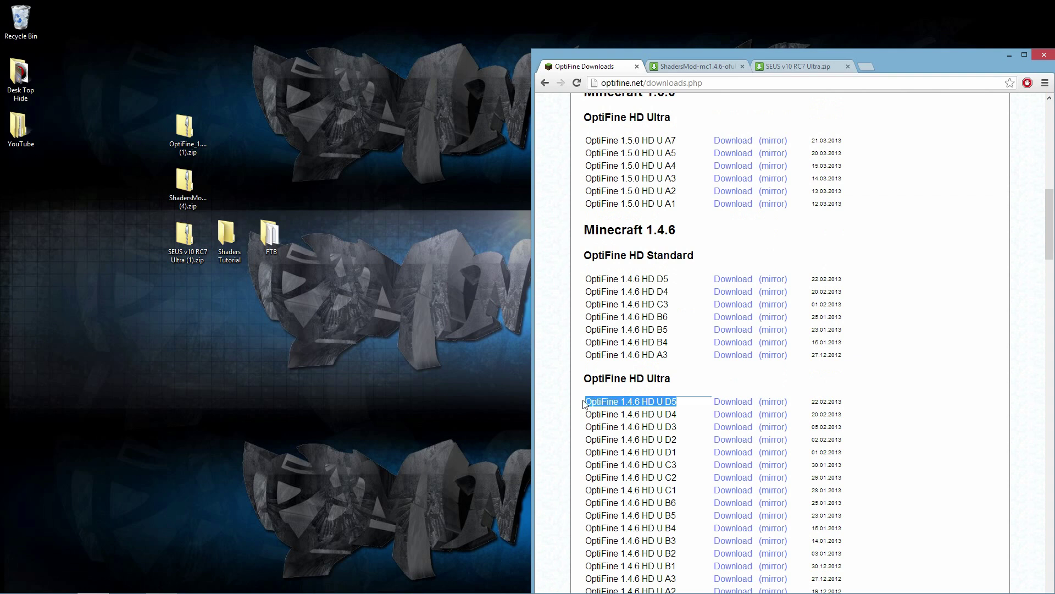
click(583, 403)
drag(585, 255, 701, 252)
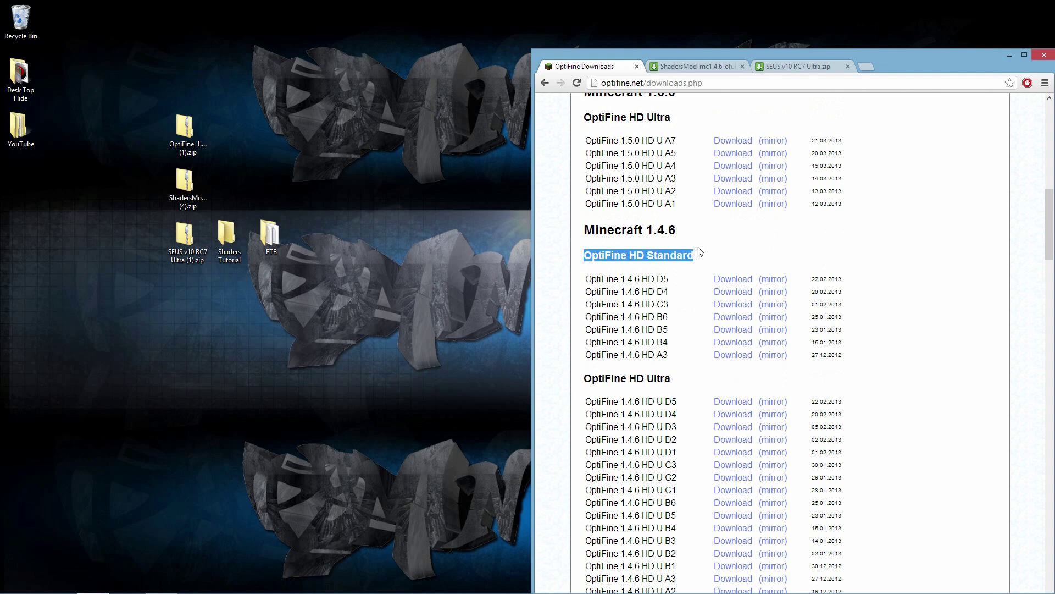
click(702, 252)
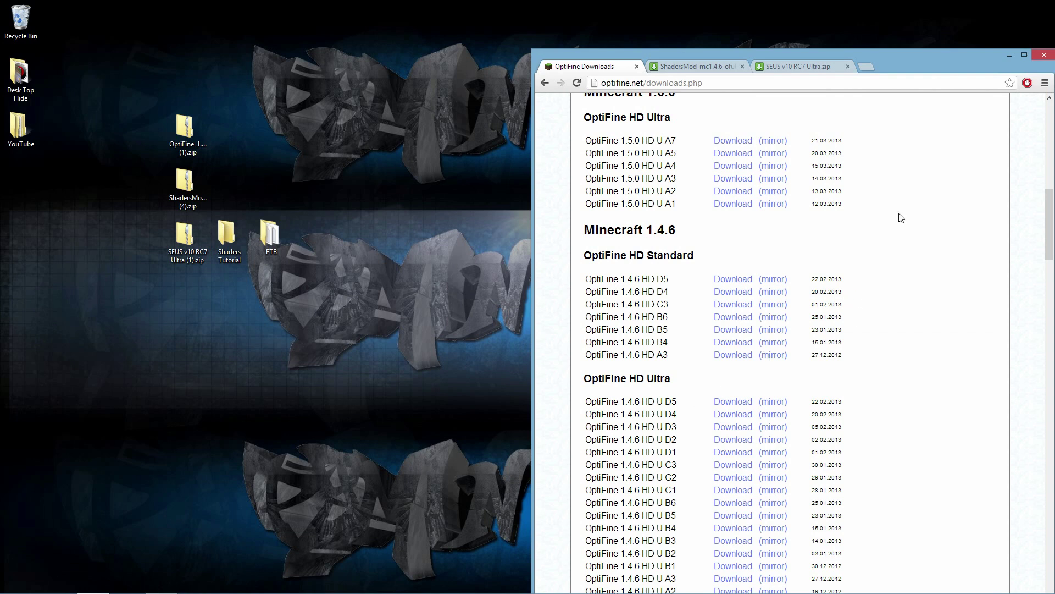
drag(919, 57, 916, 44)
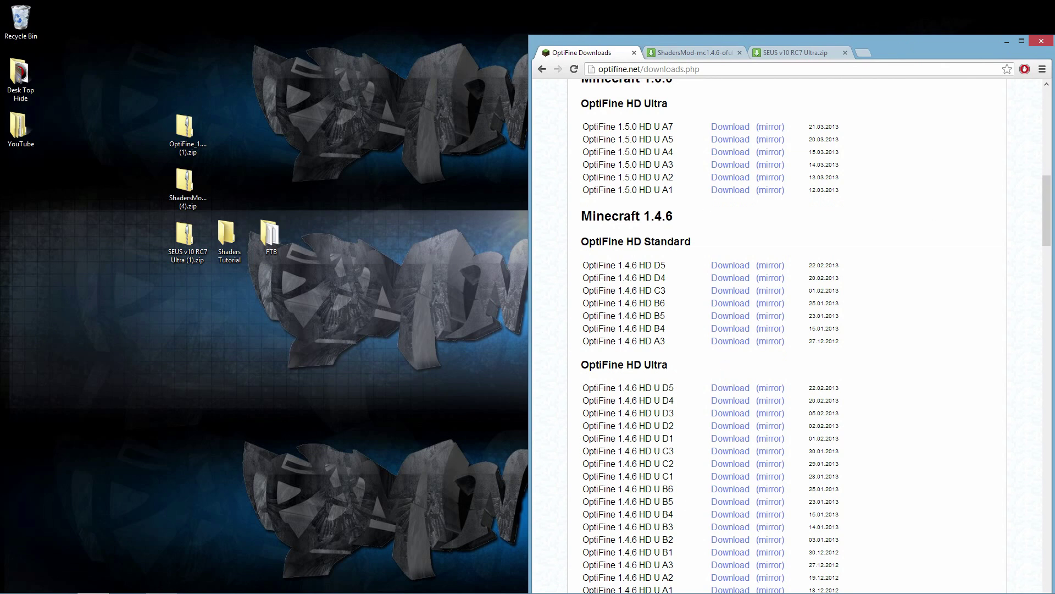
Move the OptiFine_1.4.6_HD_U_D5 (1).zip file one row higher on the desktop.
click(180, 144)
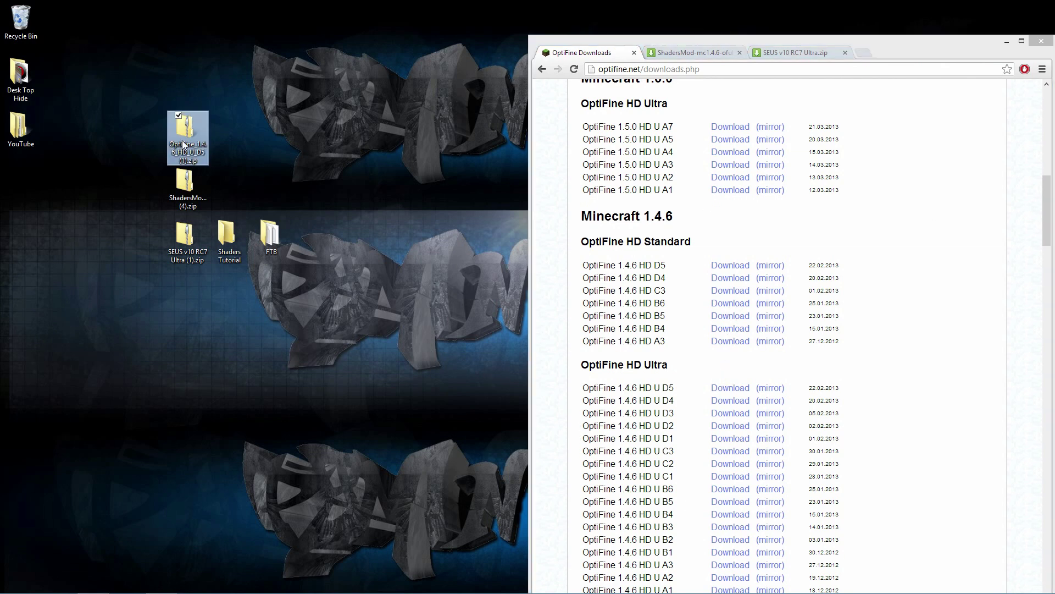
drag(181, 144, 196, 94)
click(310, 145)
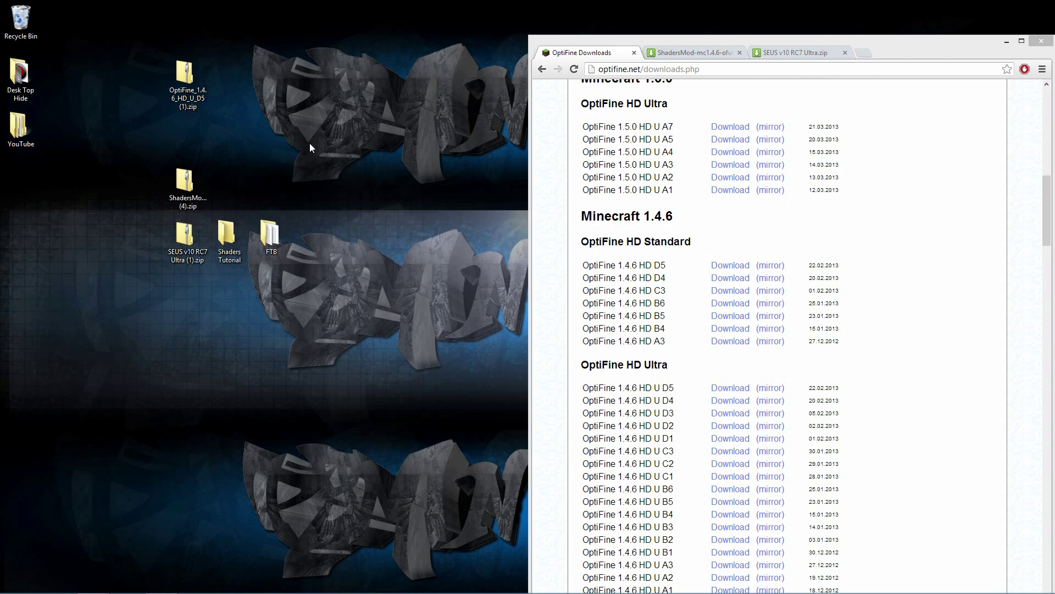
View the MediaFire page for ShadersMod-mc1.4.6-ofuD5-1.44.zip and place the matching desktop zip directly below the OptiFine zip.
click(661, 51)
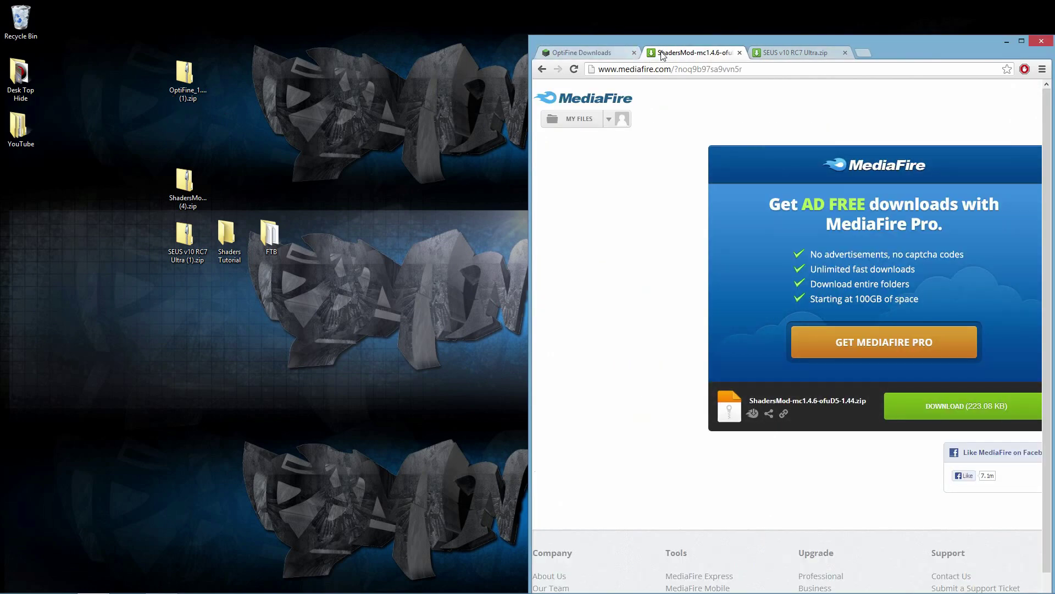
click(616, 70)
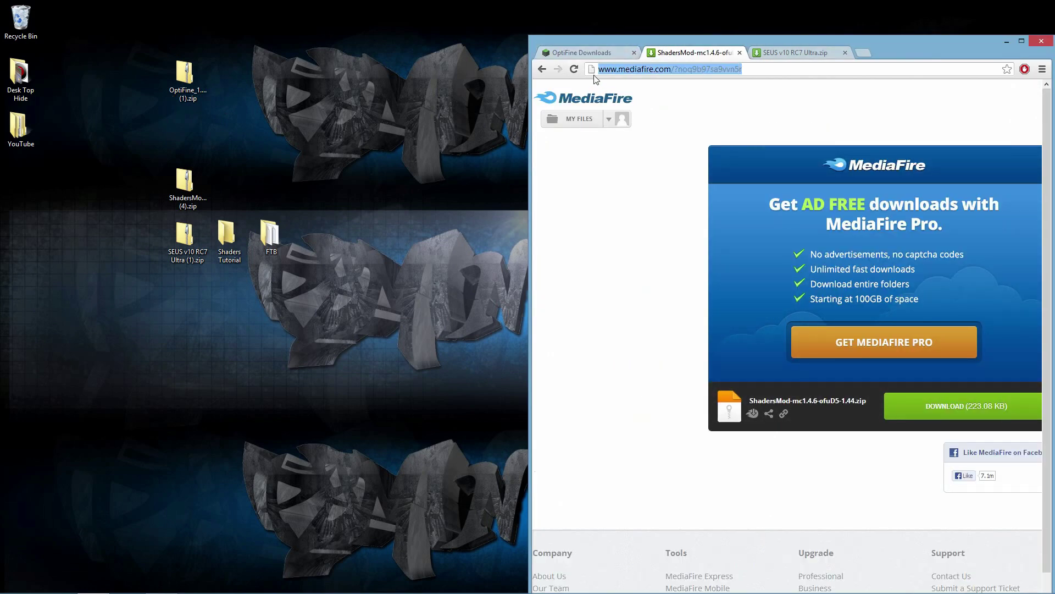
click(188, 192)
drag(188, 192, 186, 135)
click(285, 149)
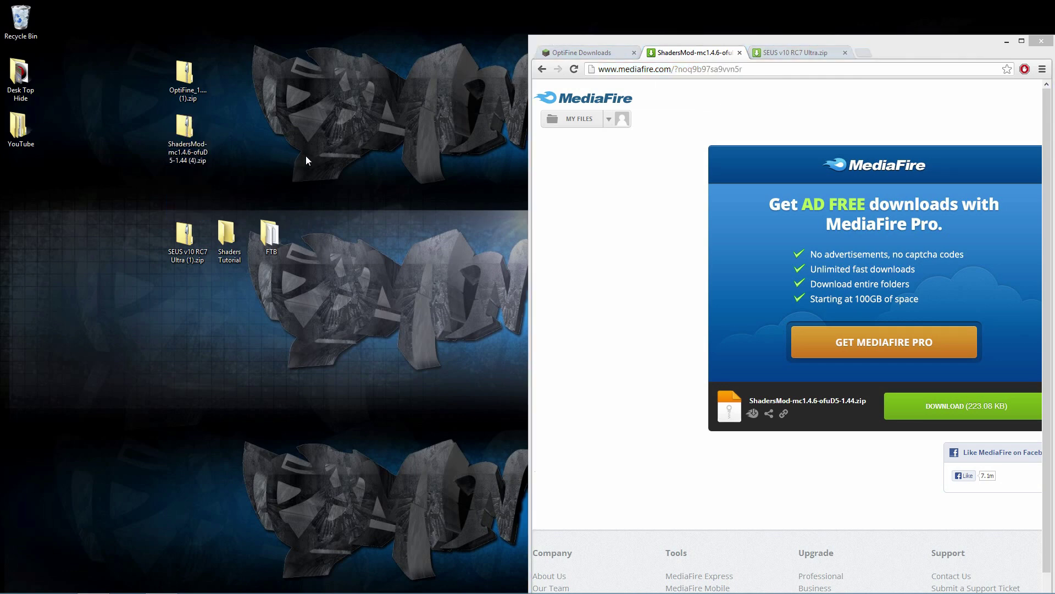
View the SEUS v10 RC7 Ultra.zip download page, place its desktop zip below the ShadersMod zip, and close the browser.
click(780, 54)
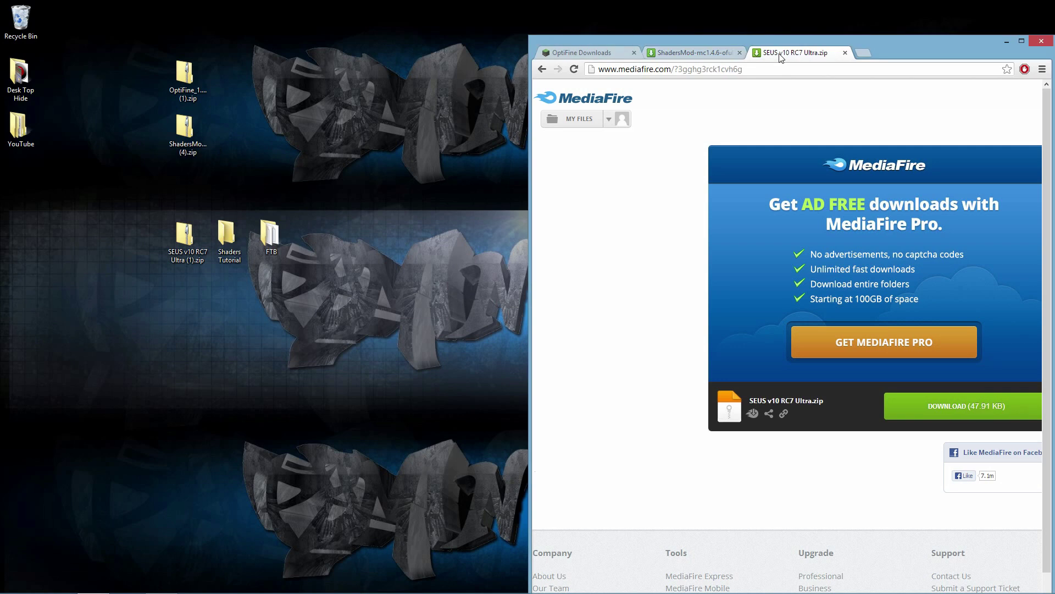
drag(185, 241, 194, 225)
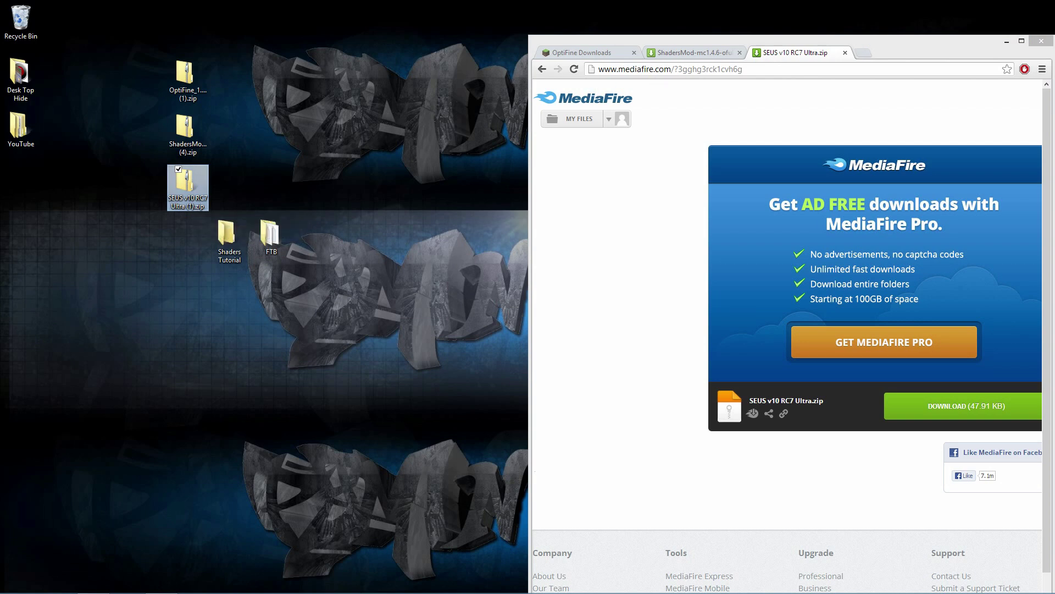
click(605, 69)
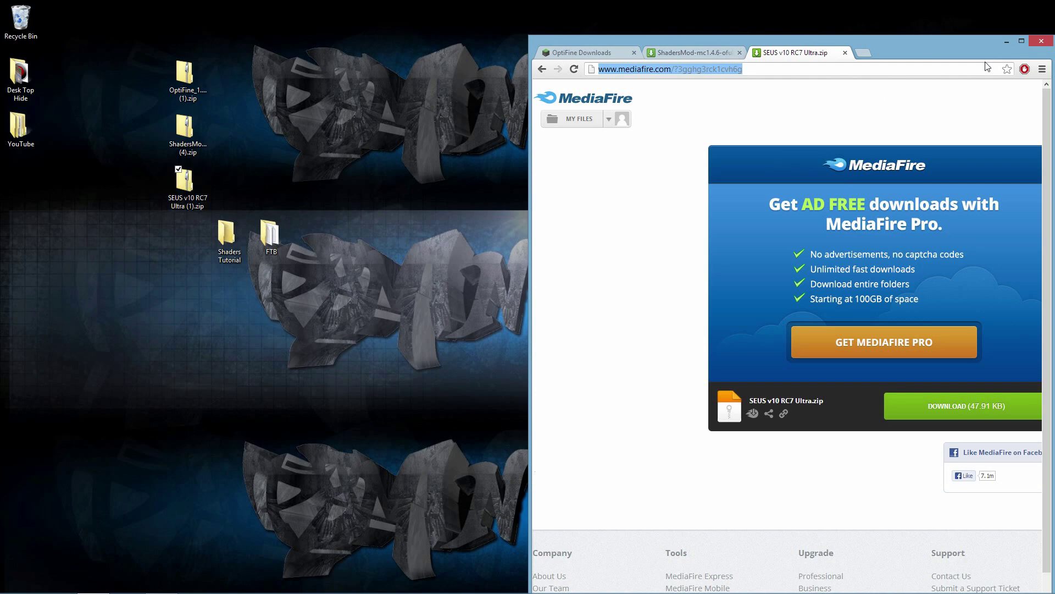
click(1041, 41)
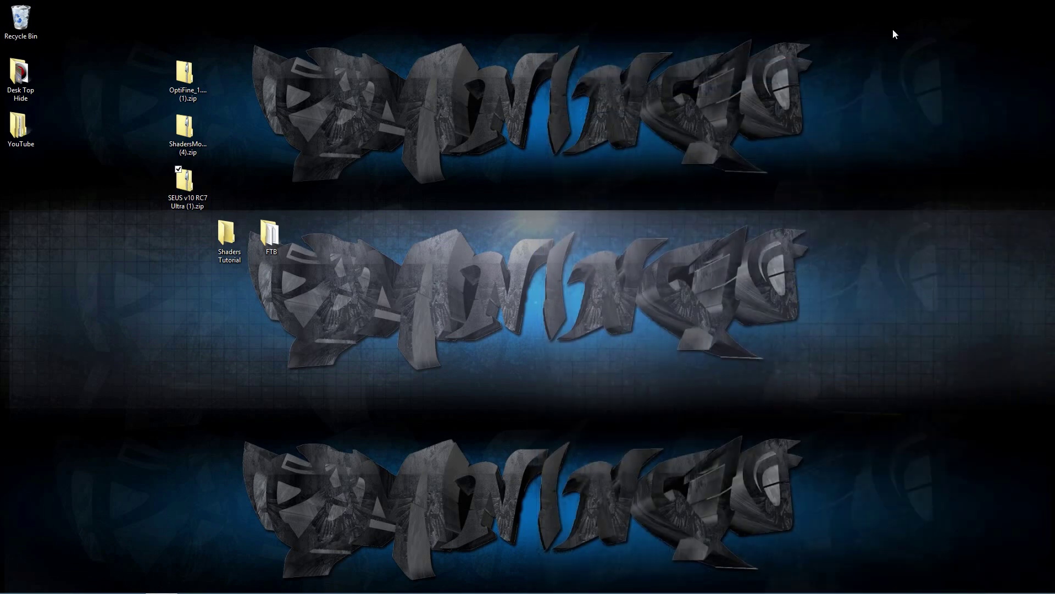
Move the OptiFine, ShadersMod and SEUS zips together to the middle of the desktop and place the FTB folder beside them.
click(198, 176)
shift+click(183, 90)
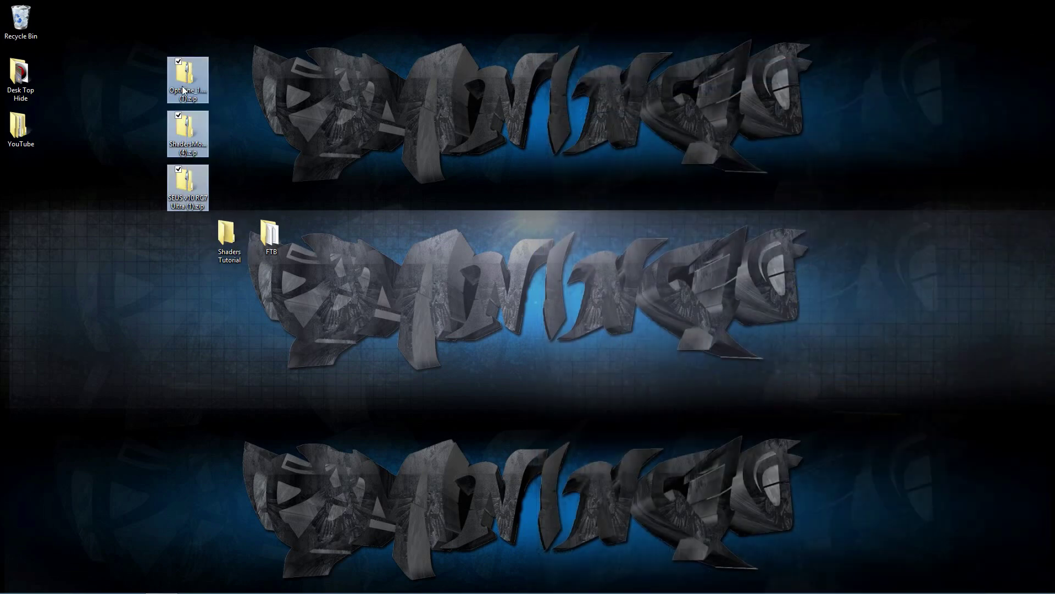
drag(183, 90, 560, 252)
drag(288, 245, 488, 293)
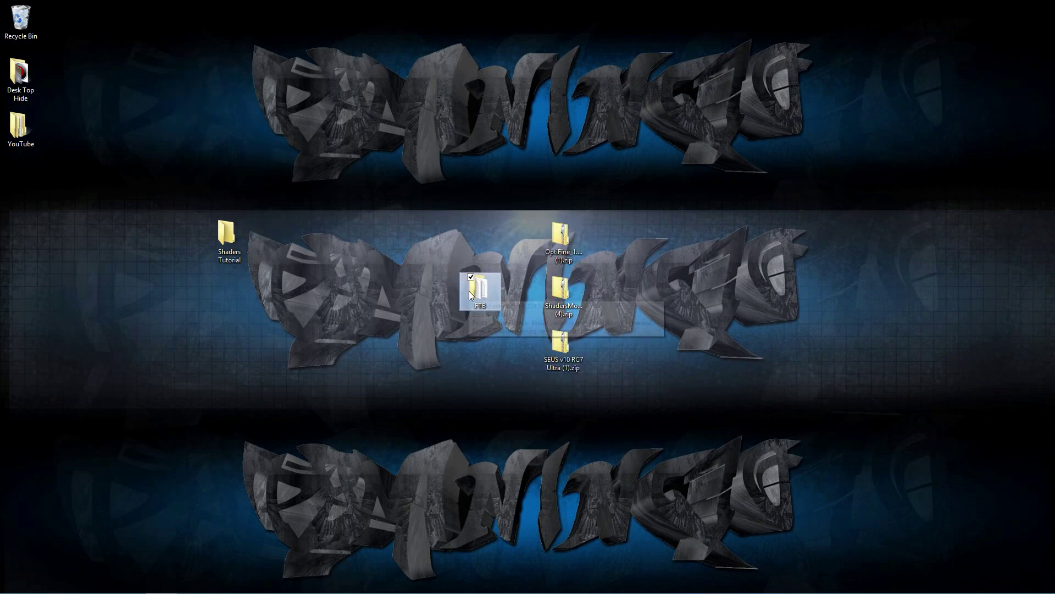
Open the FTB folder, select the Ultimate modpack folder, and position the window clear of the desktop zips.
double_click(469, 291)
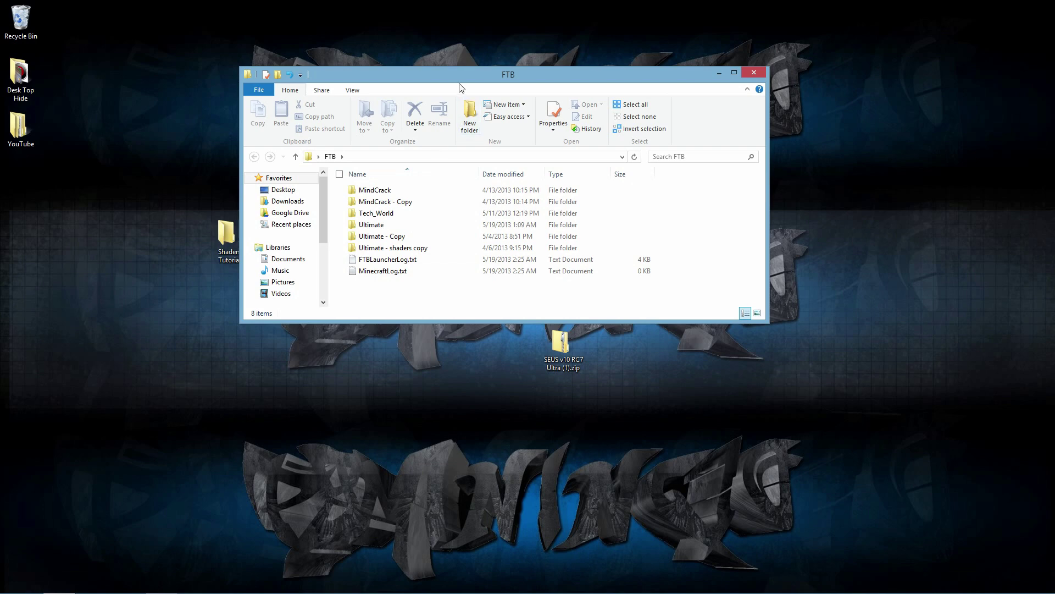
drag(461, 74, 1053, 165)
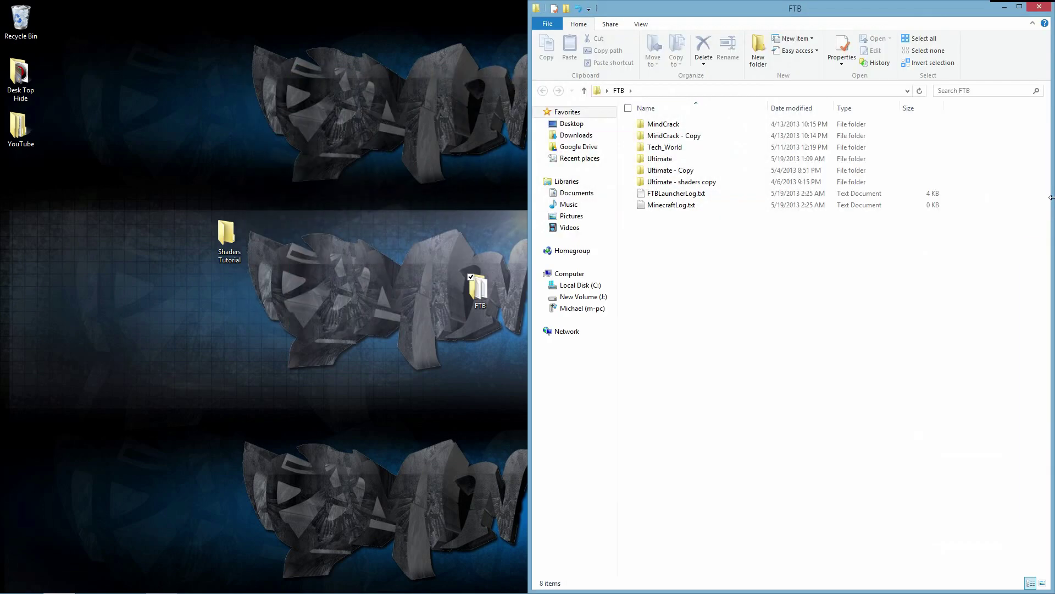
click(684, 160)
drag(820, 12, 824, 87)
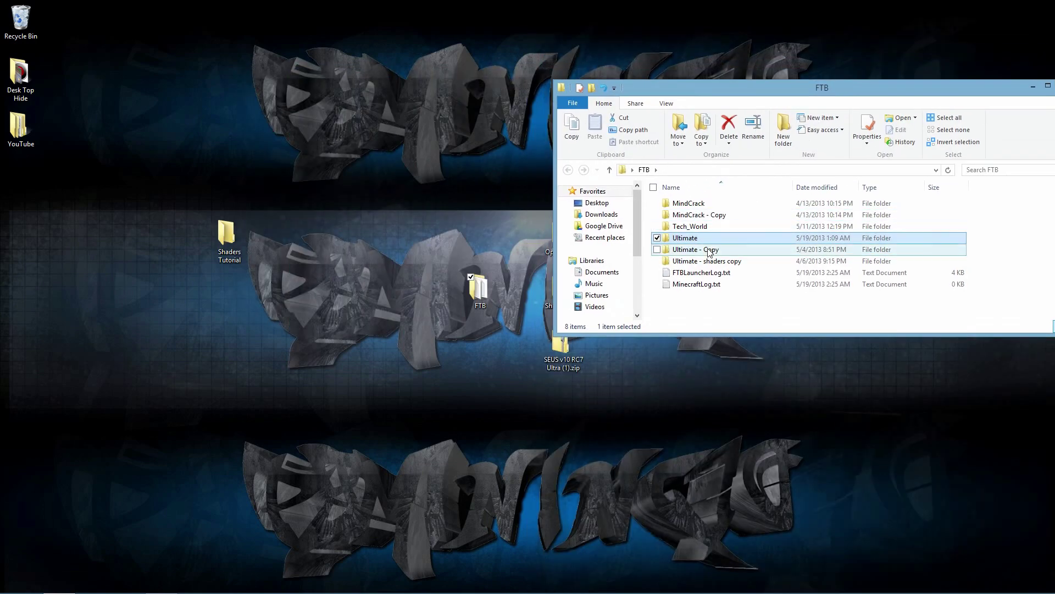
click(706, 262)
click(685, 238)
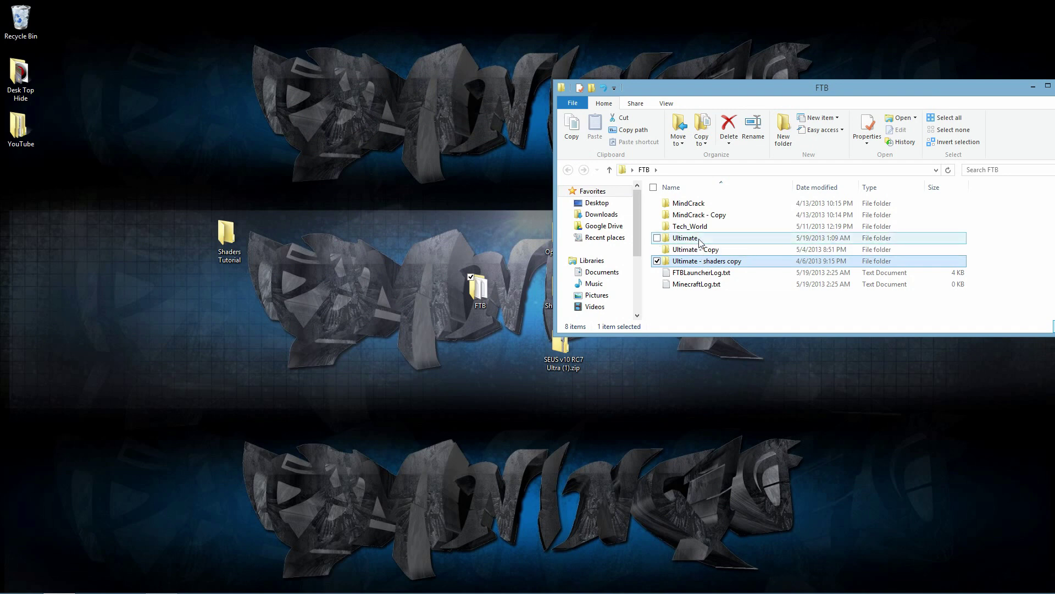
drag(750, 91, 850, 131)
Set the OptiFine zip apart above the FTB folder, open it, and move its window clear of the desktop icons.
drag(582, 221, 500, 166)
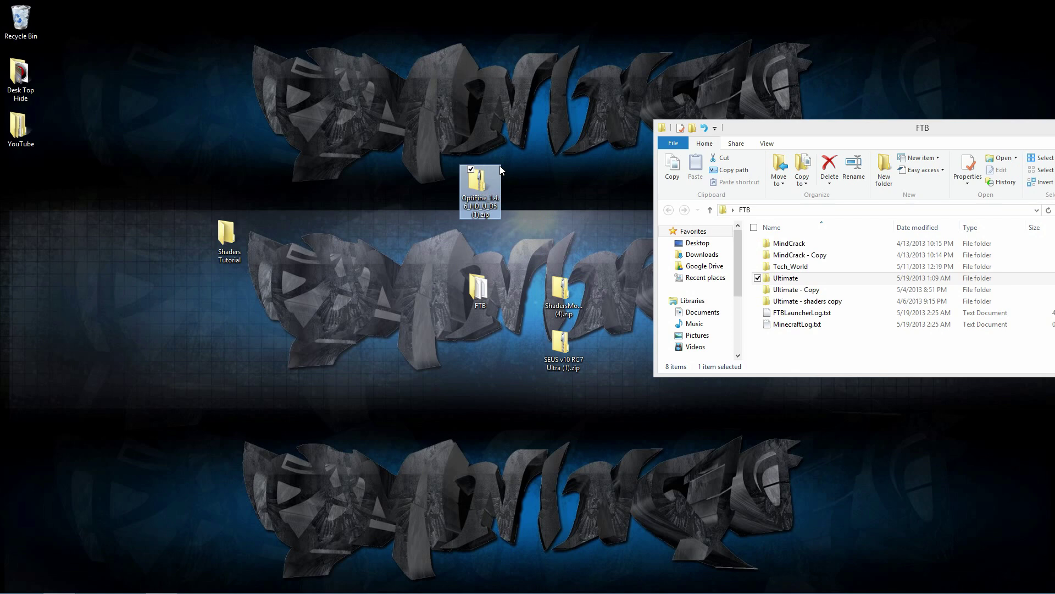
double_click(480, 207)
drag(344, 19, 594, 51)
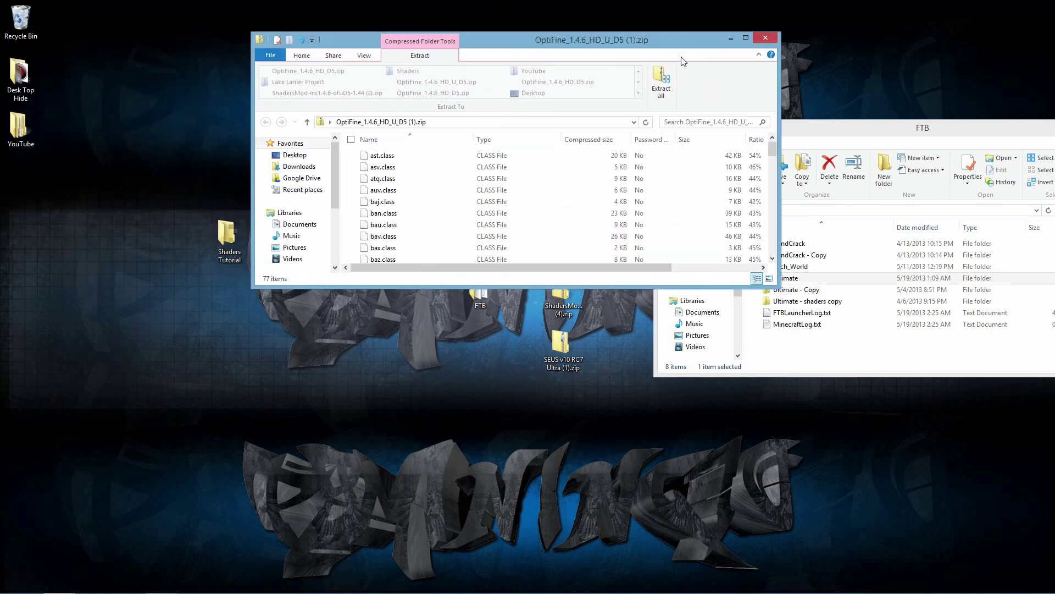
drag(511, 40, 863, 43)
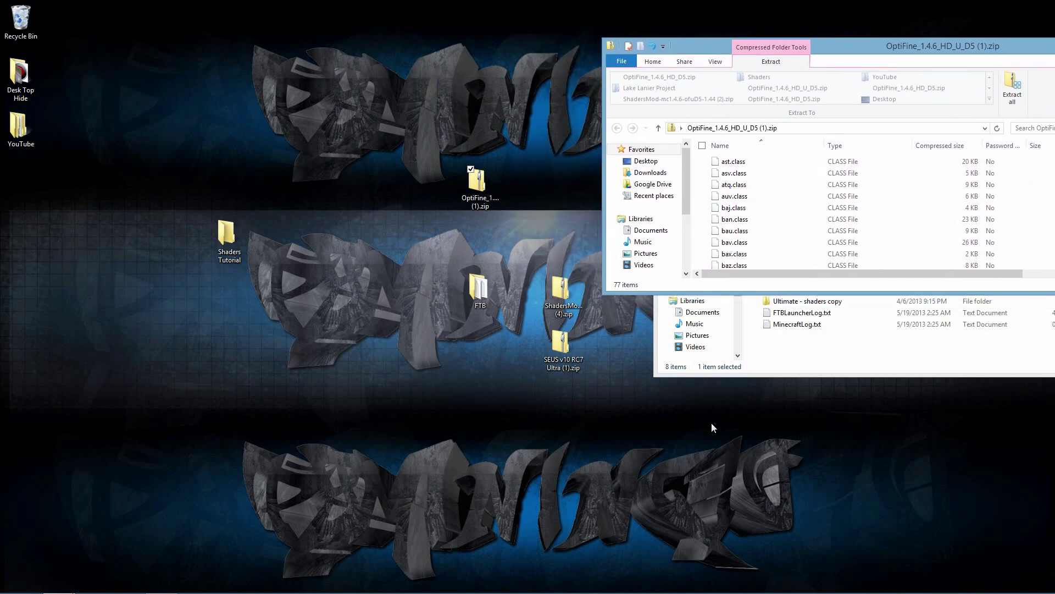
Place the ShadersMod zip below the FTB folder, open it, and move its window toward the middle of the desktop.
drag(561, 288, 481, 378)
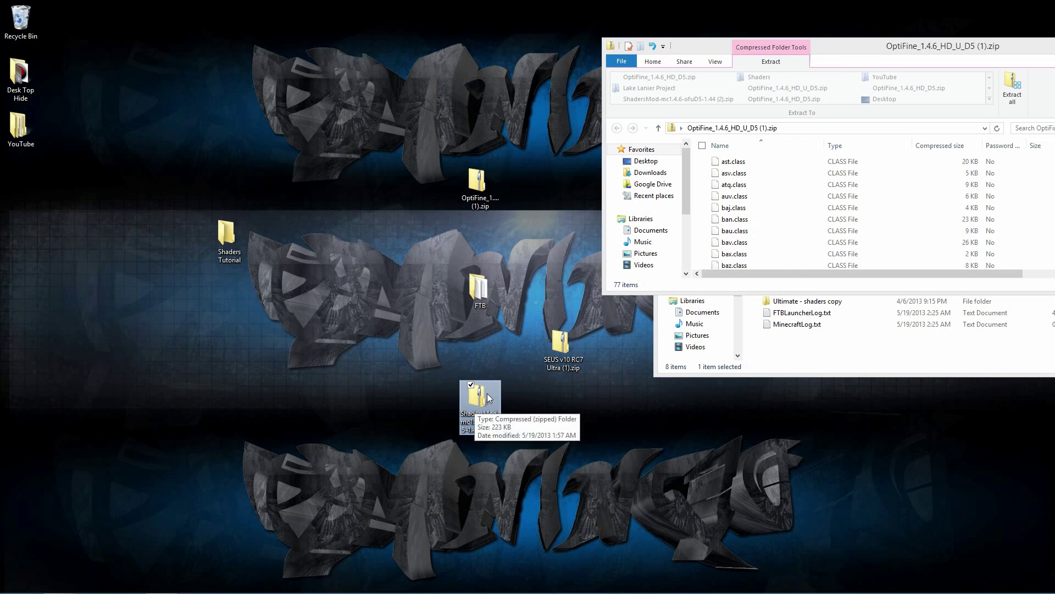
double_click(479, 395)
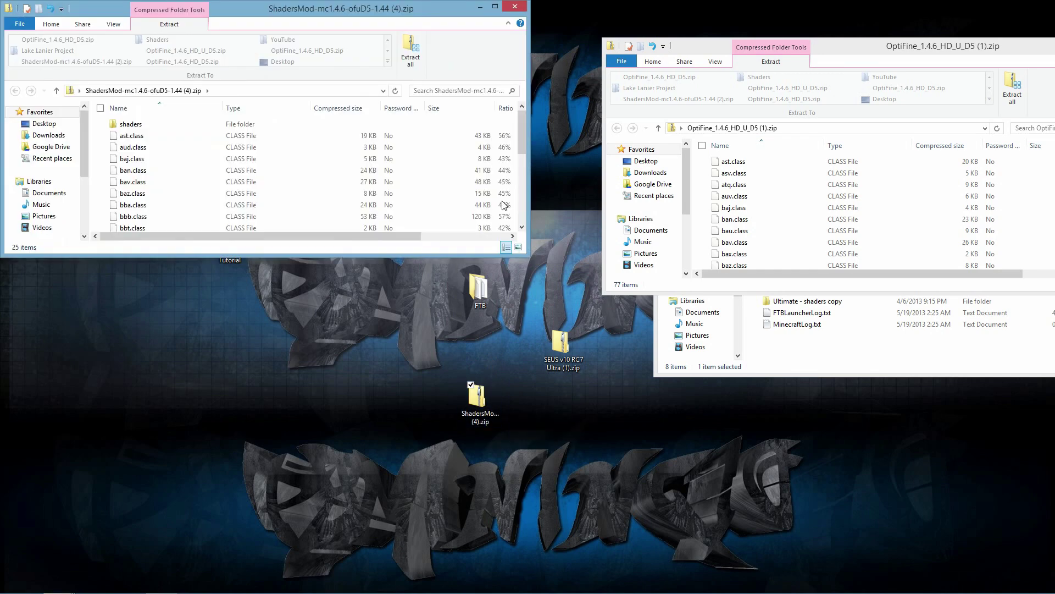
drag(415, 11, 665, 100)
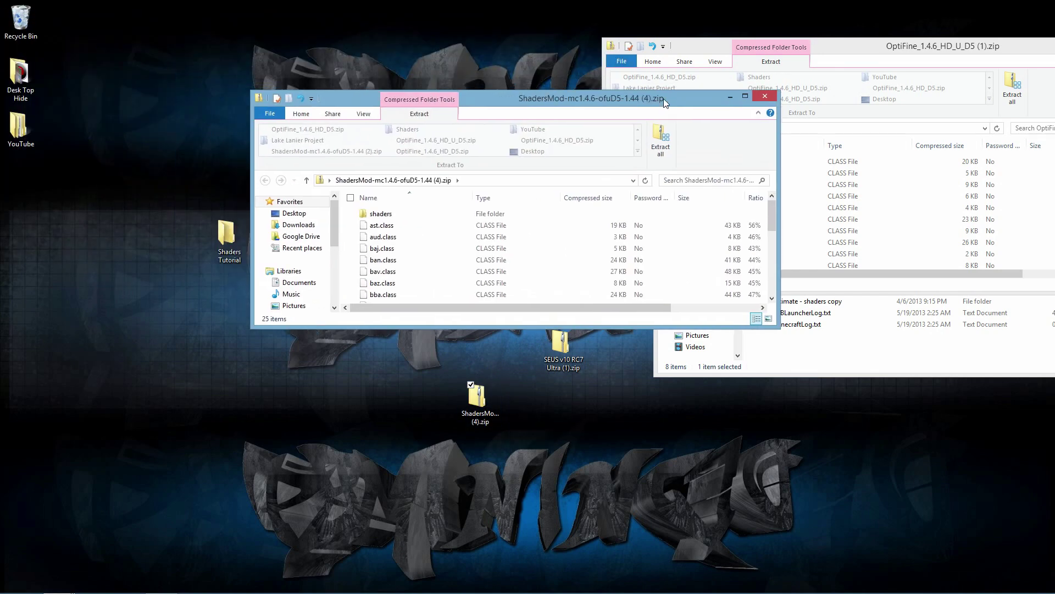
Extract the ShadersMod archive to a desktop folder named ShadersMod-mc1.4.6-ofuD5-1.44 and close the extracted folder's window.
click(663, 150)
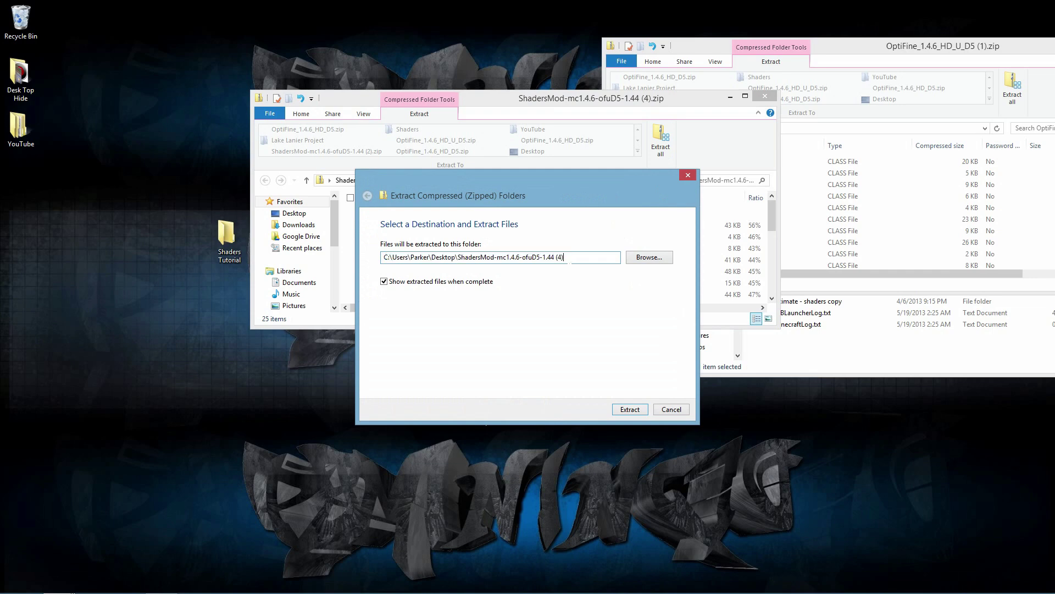
click(564, 257)
key(BackSpace)
key(BackSpace)
key(BackSpace)
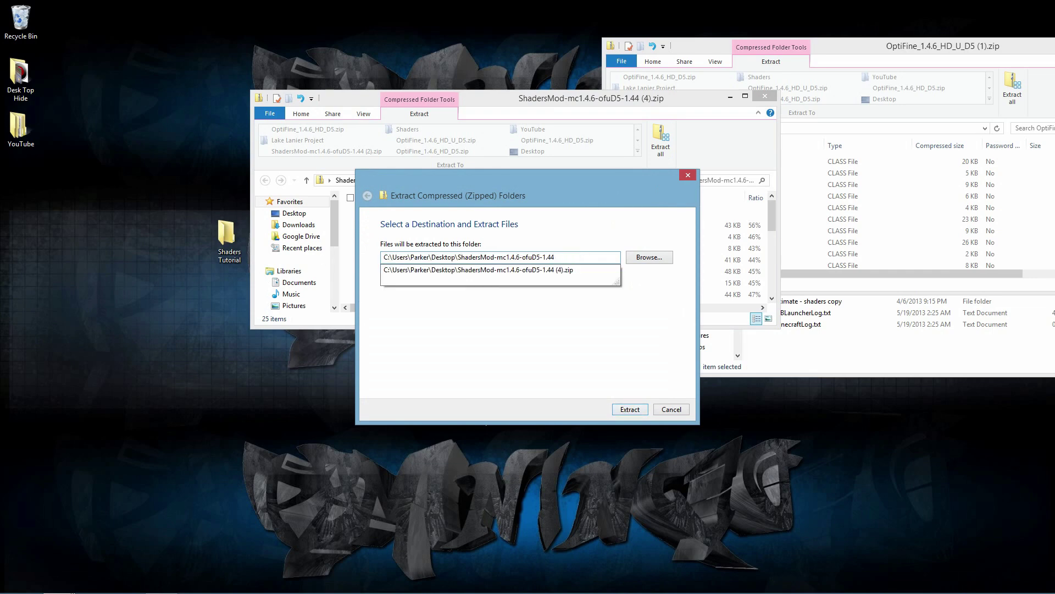
key(Return)
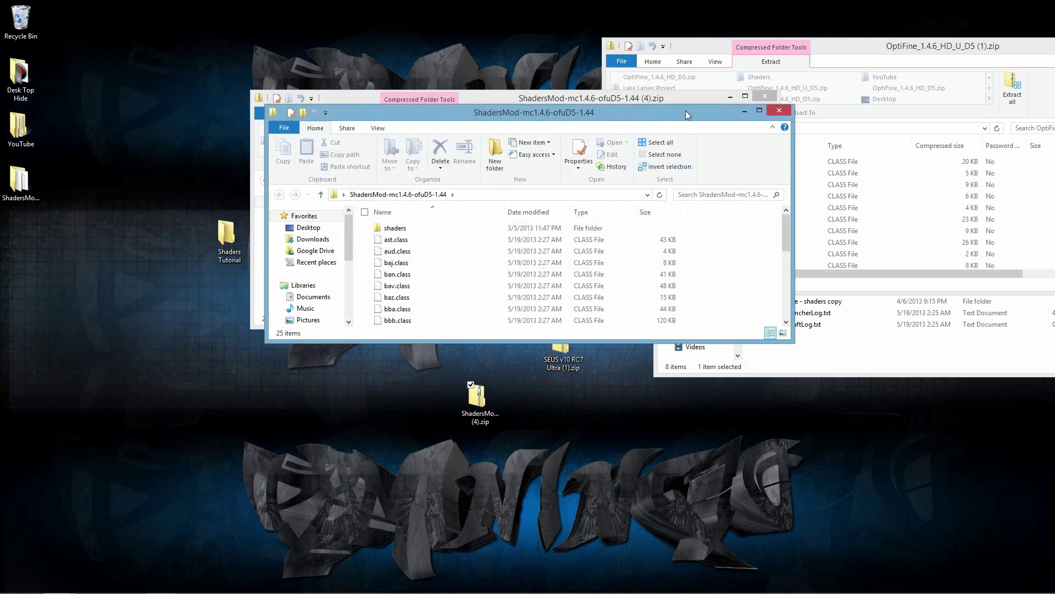
drag(520, 118, 318, 196)
click(578, 188)
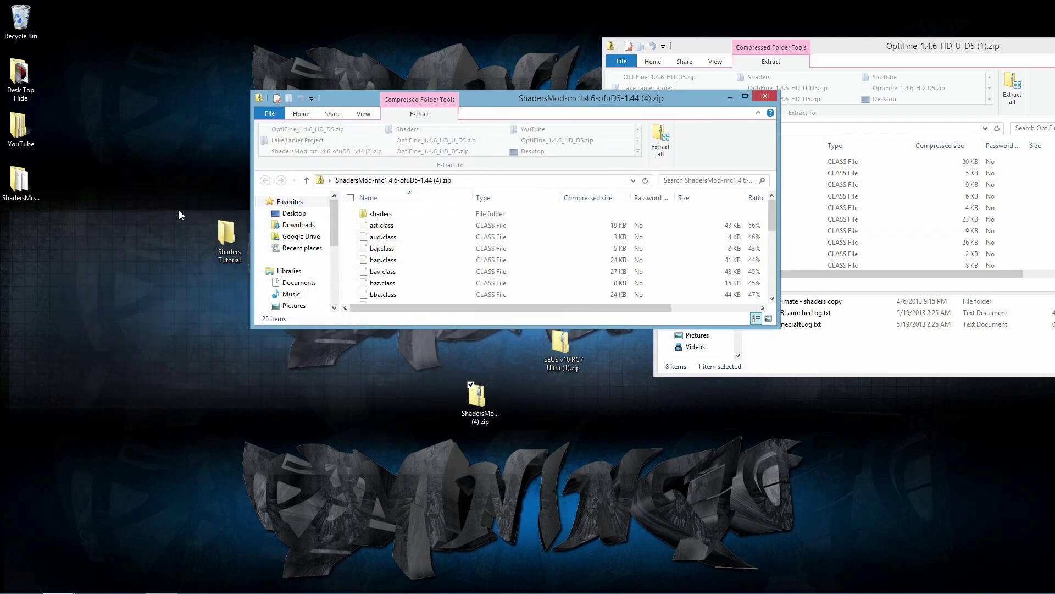
Close the ShadersMod zip, the OptiFine zip and the extracted ShadersMod folder, leaving only the FTB folder window open.
click(765, 96)
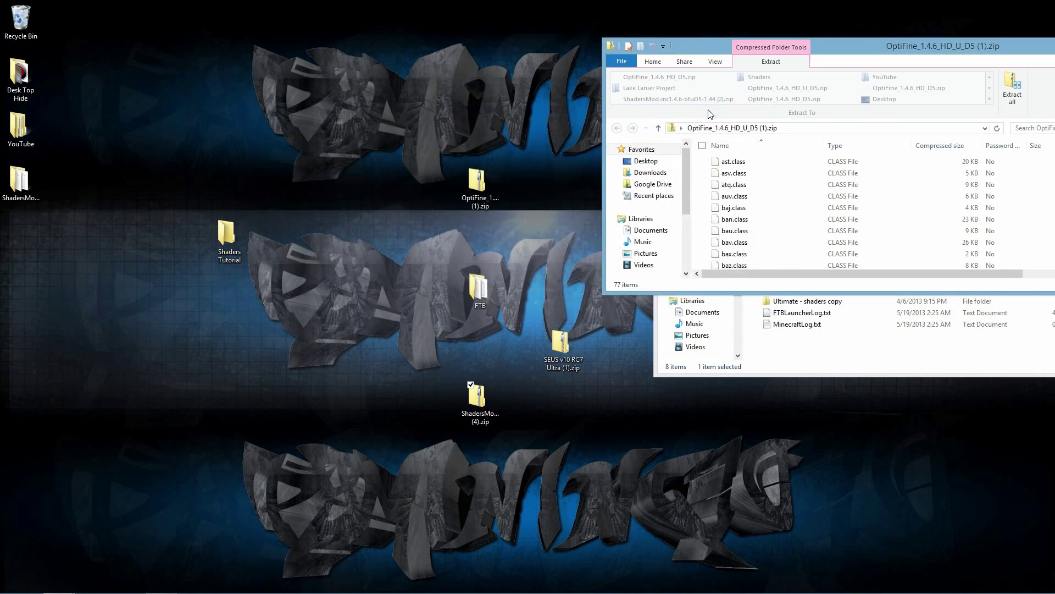
double_click(19, 181)
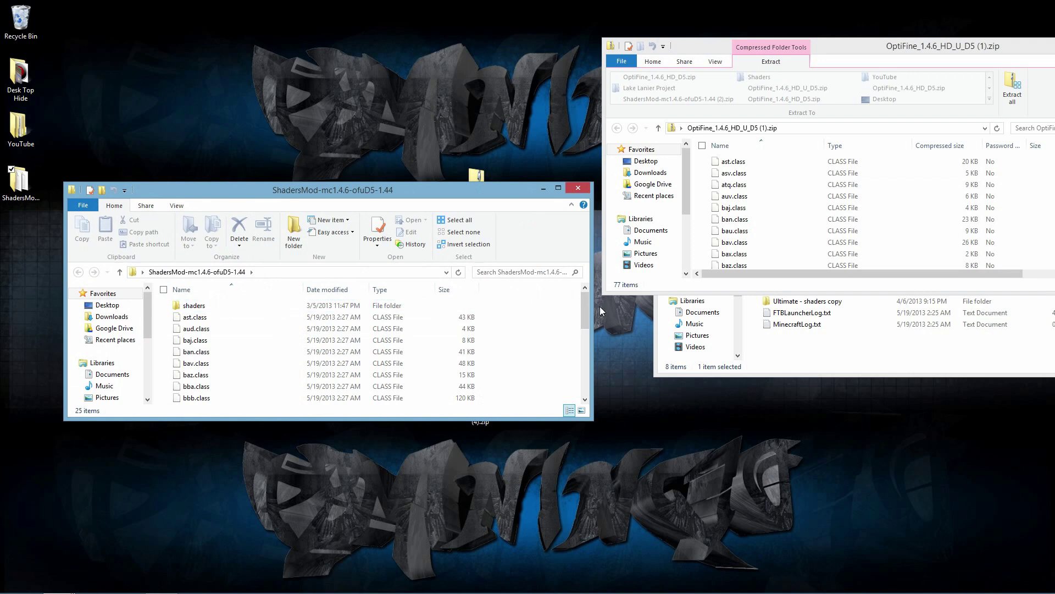
drag(583, 308, 569, 292)
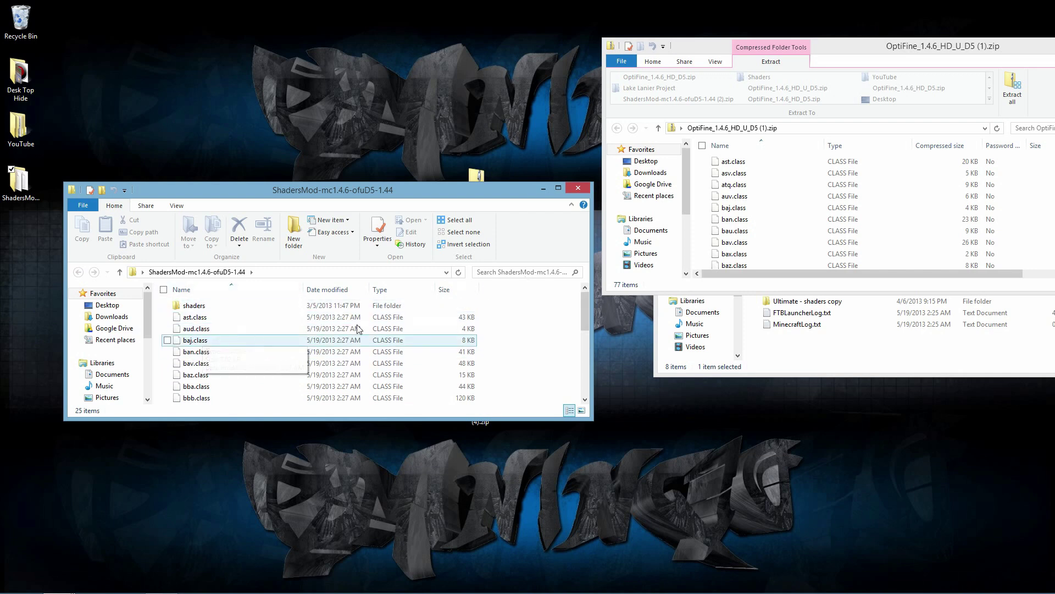
drag(938, 44, 859, 128)
click(1038, 129)
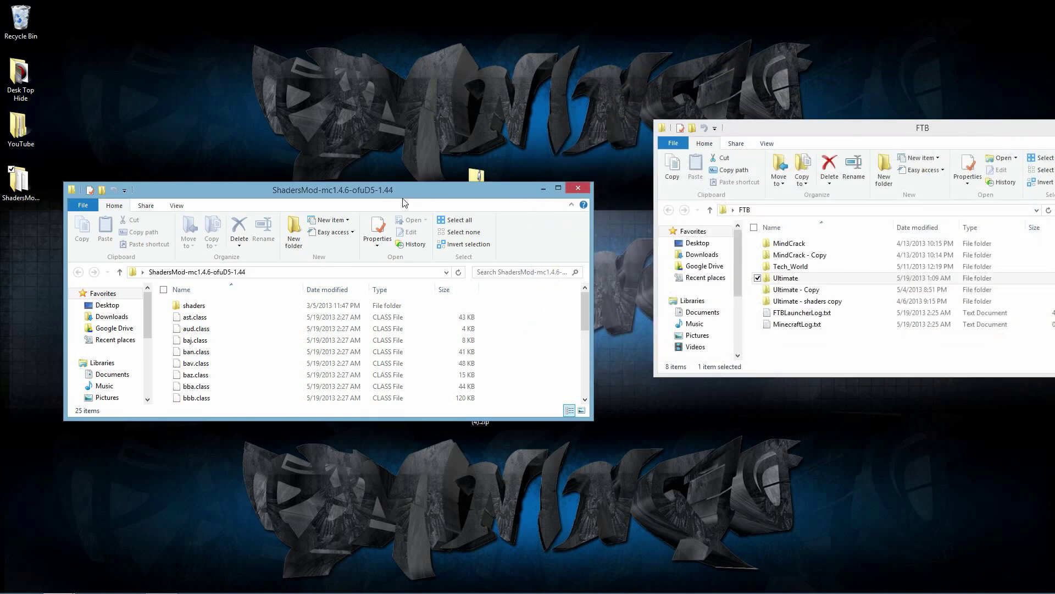
click(584, 188)
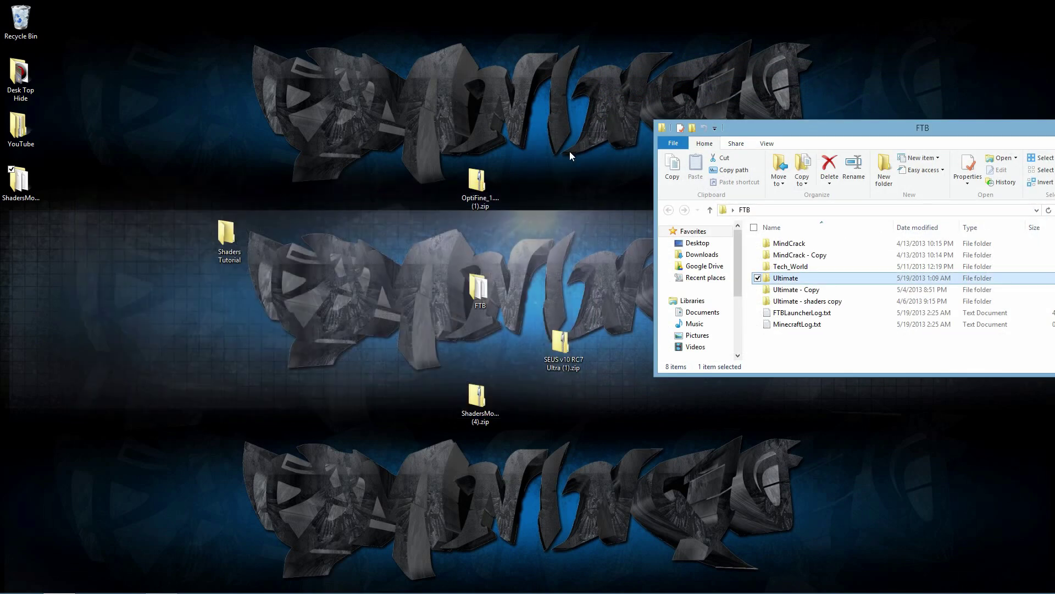
Open the OptiFine zip and the extracted ShadersMod-mc1.4.6-ofuD5-1.44 folder, and arrange both windows so their file lists are accessible.
double_click(498, 198)
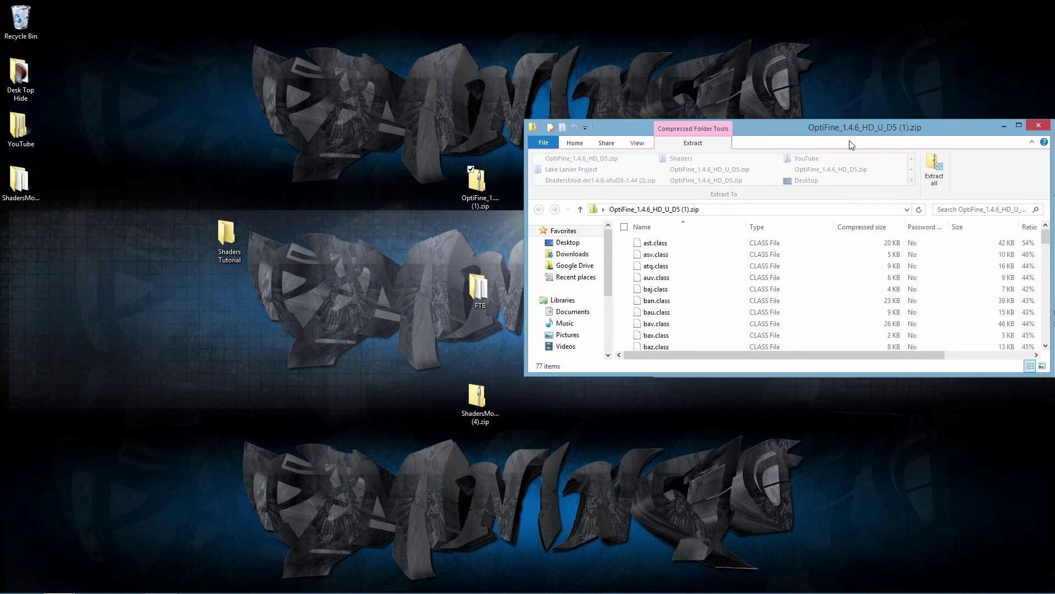
click(31, 195)
double_click(31, 195)
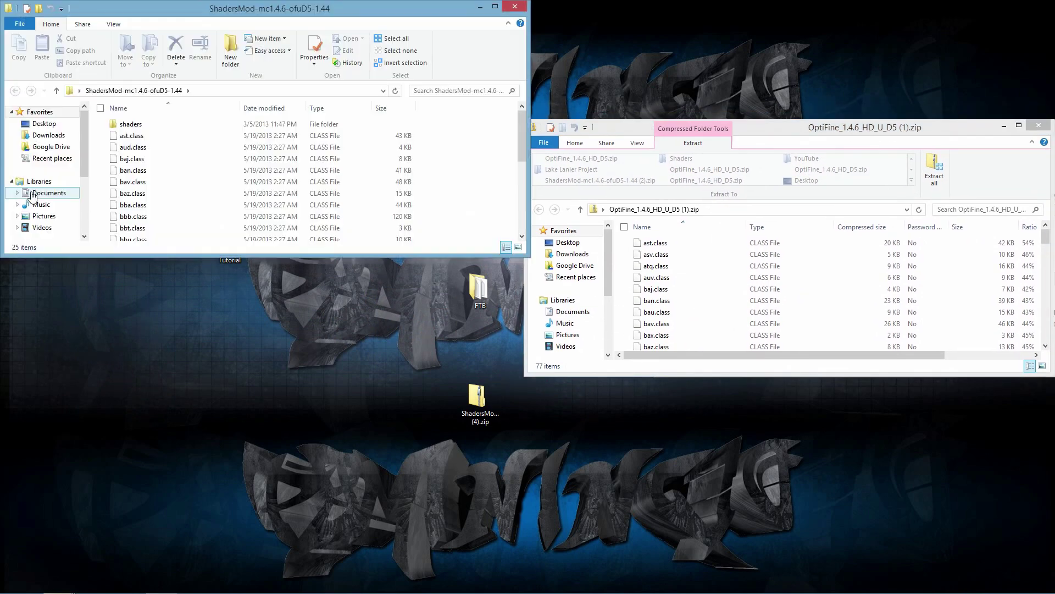
drag(334, 14, 367, 52)
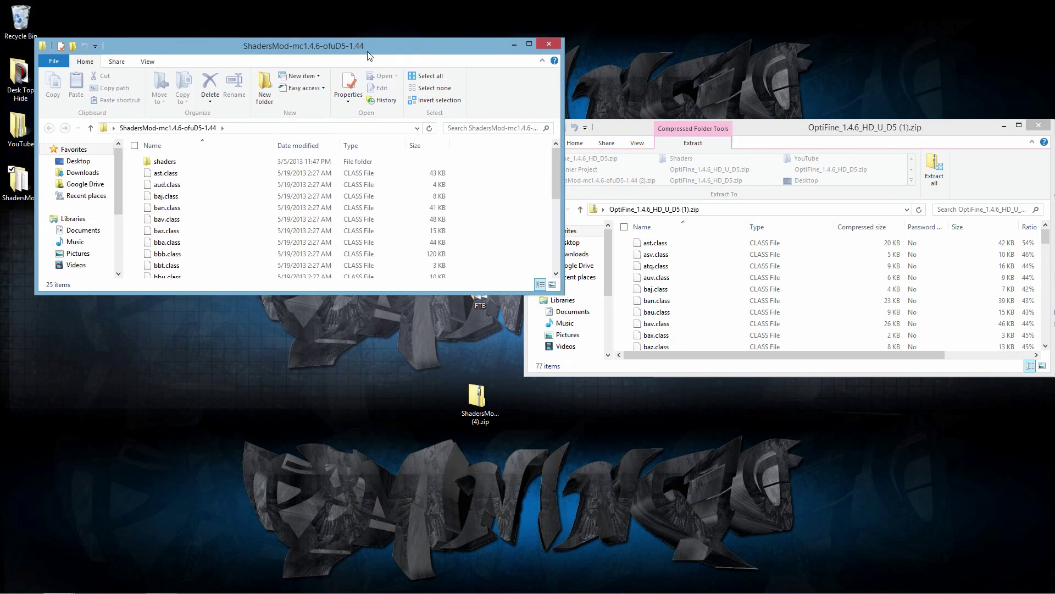
Copy everything in the extracted ShadersMod folder into the OptiFine zip, replacing every file that has the same name.
click(222, 162)
scroll(219, 179, down, 5)
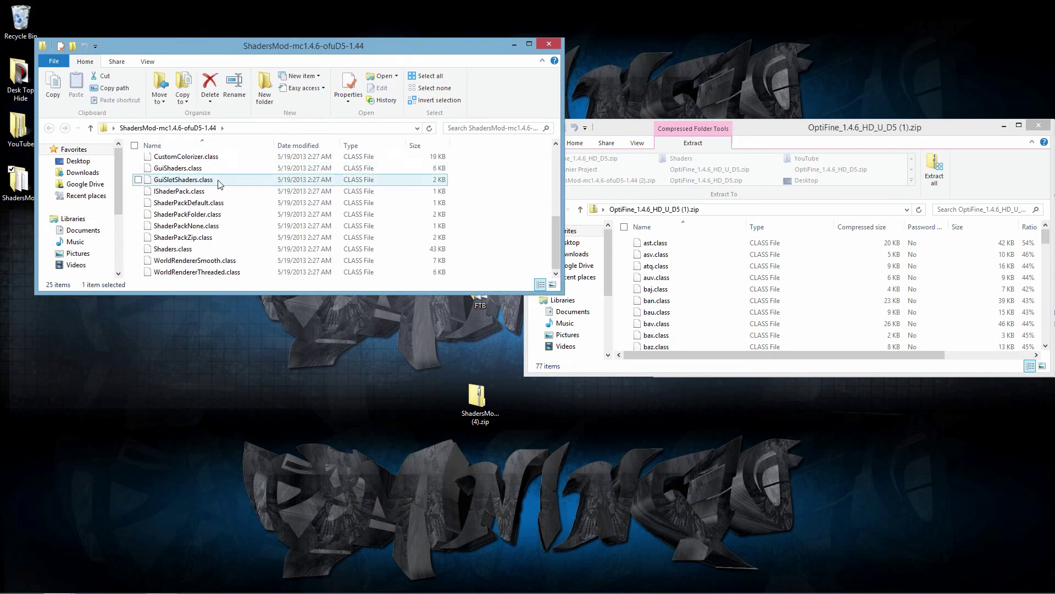
shift+click(198, 271)
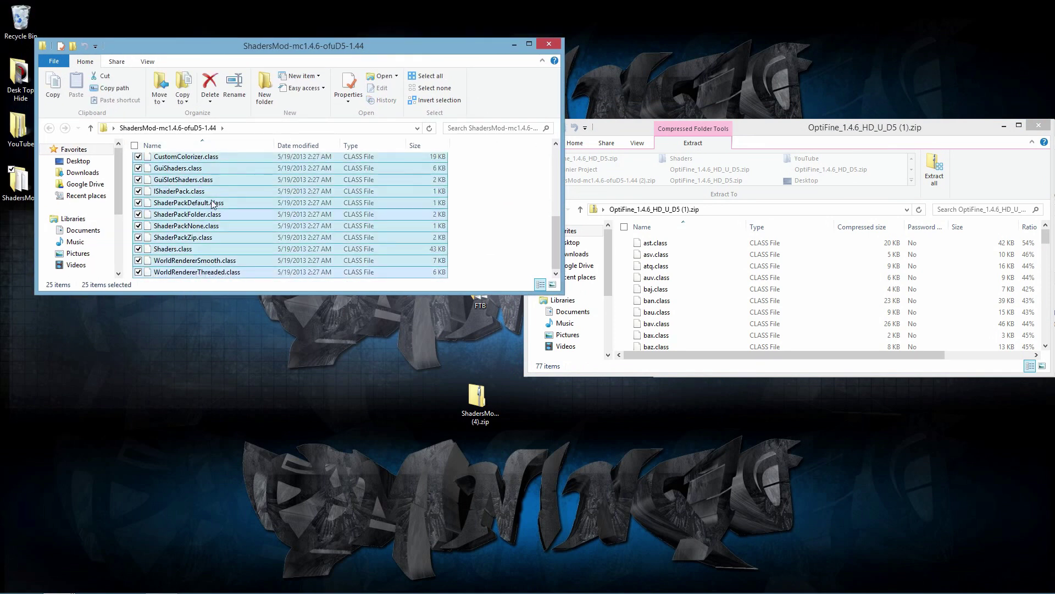
drag(214, 205, 675, 314)
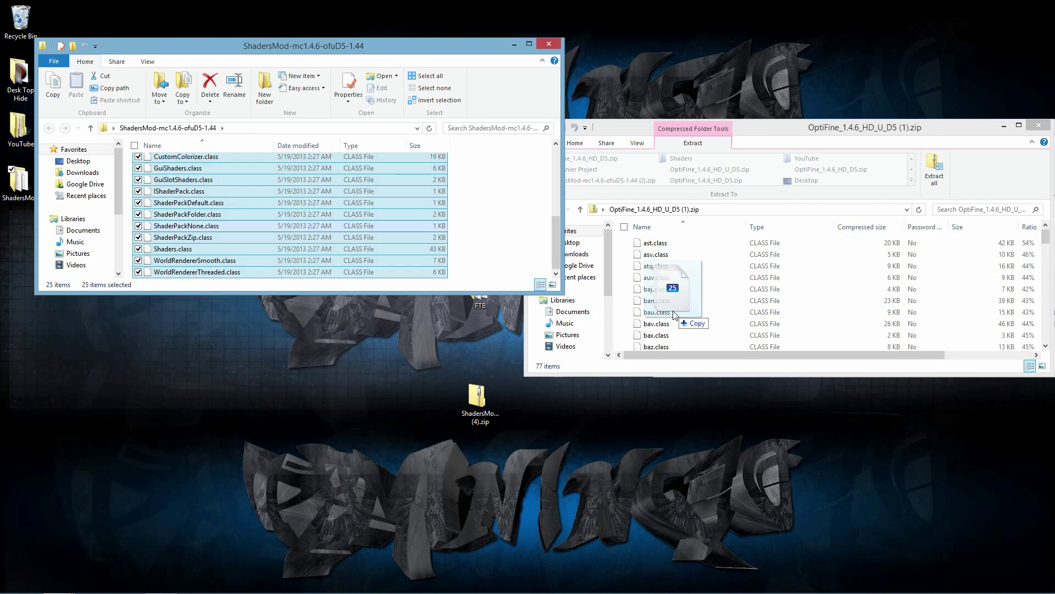
drag(675, 315, 675, 315)
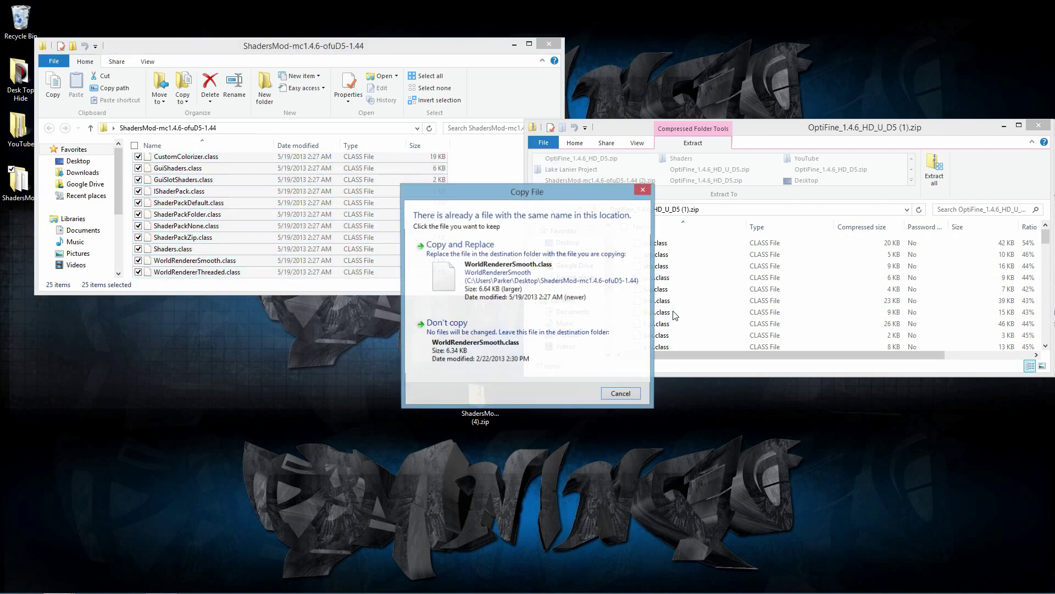
click(503, 258)
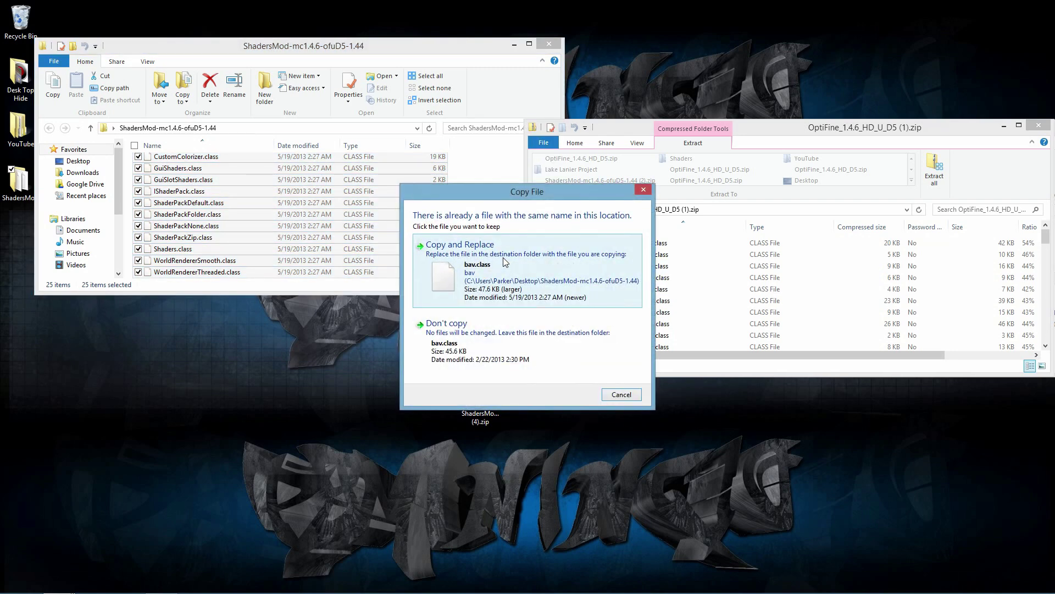
click(504, 262)
click(504, 261)
click(504, 262)
click(504, 262)
click(505, 262)
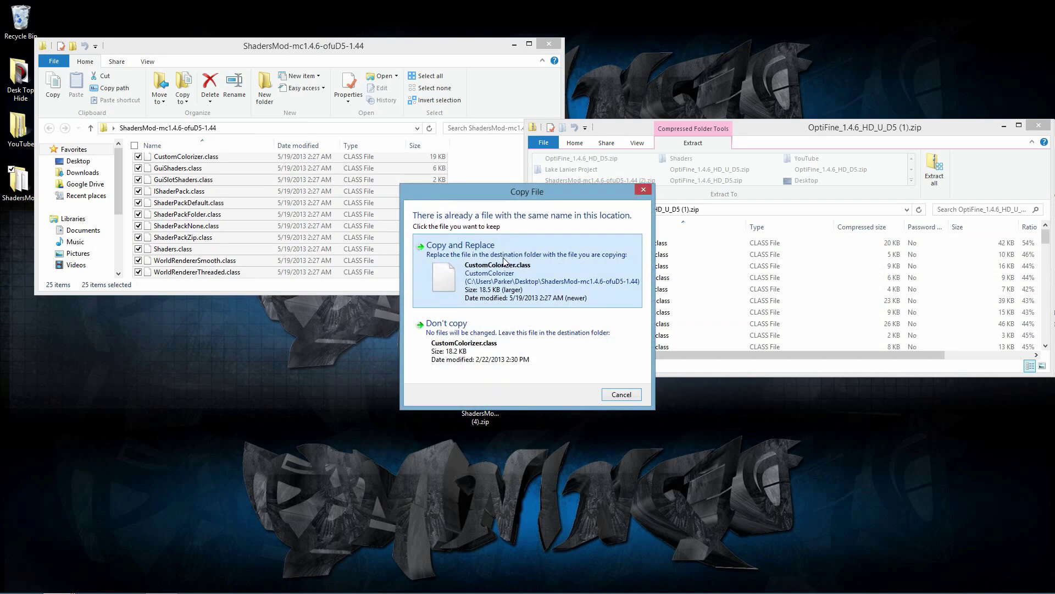
click(642, 302)
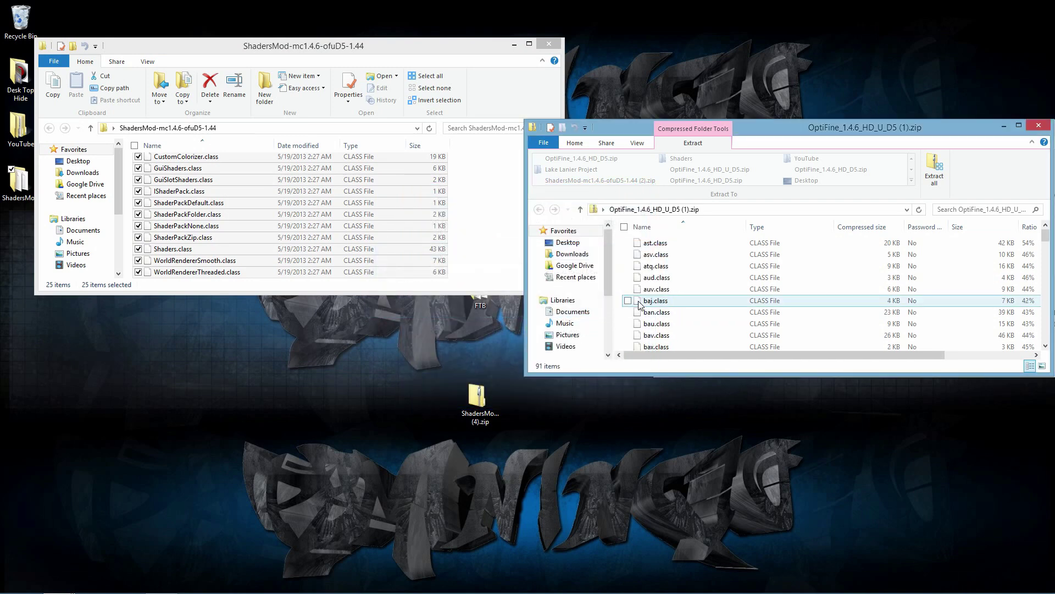
Look through the OptiFine zip's file list, close the ShadersMod and OptiFine windows, and clear the desktop selection.
scroll(715, 305, down, 20)
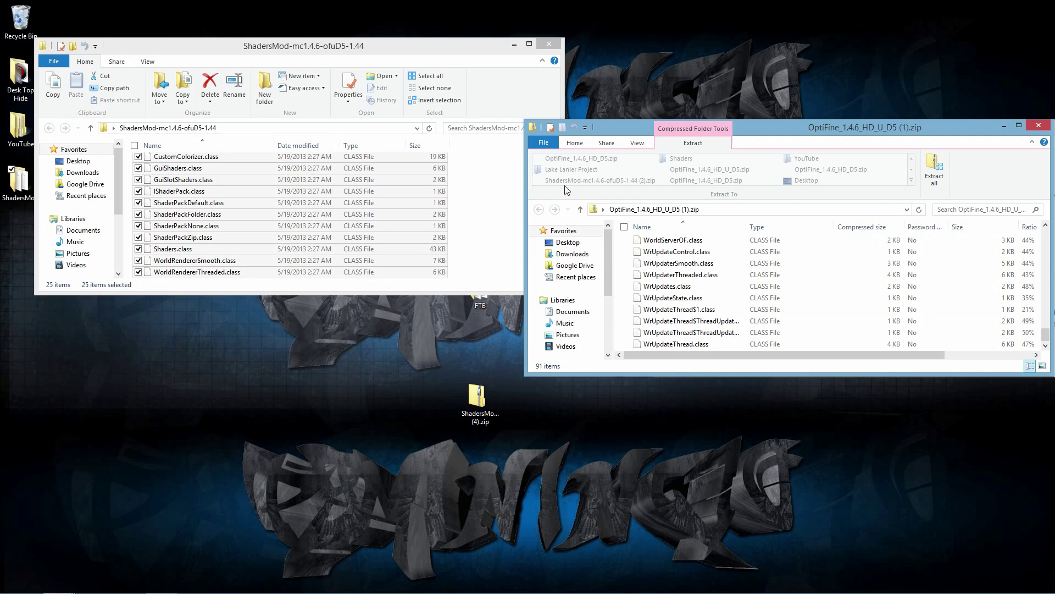
click(546, 49)
drag(769, 122, 769, 151)
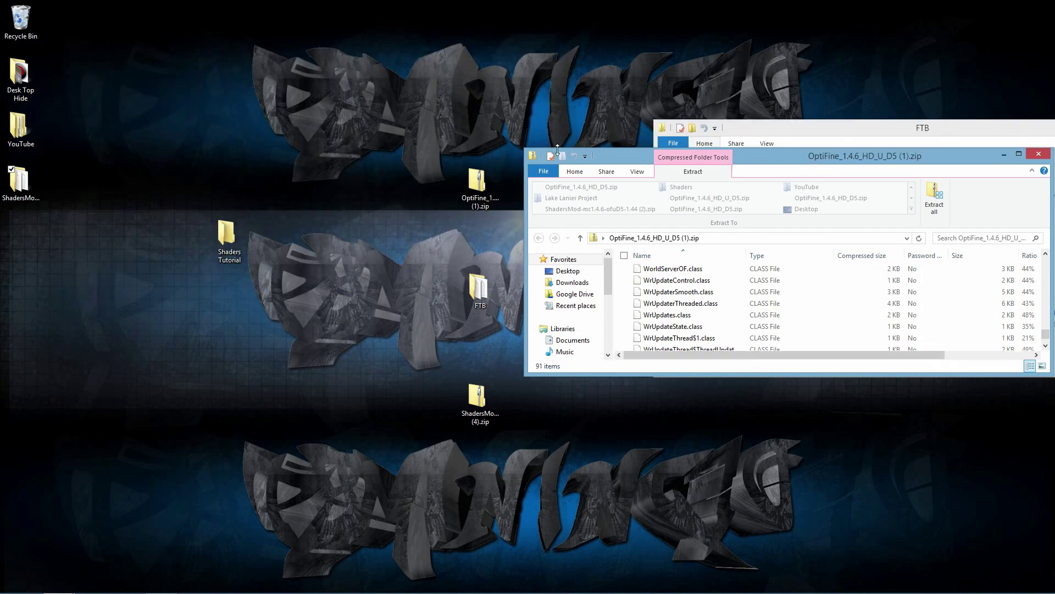
drag(840, 158, 697, 202)
click(894, 200)
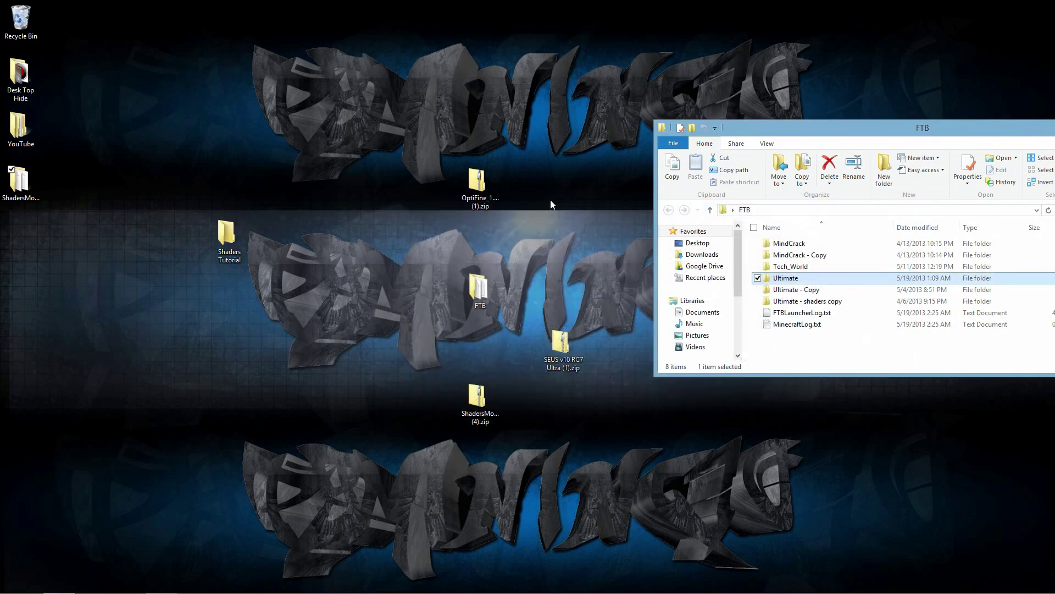
drag(572, 122, 444, 205)
click(351, 180)
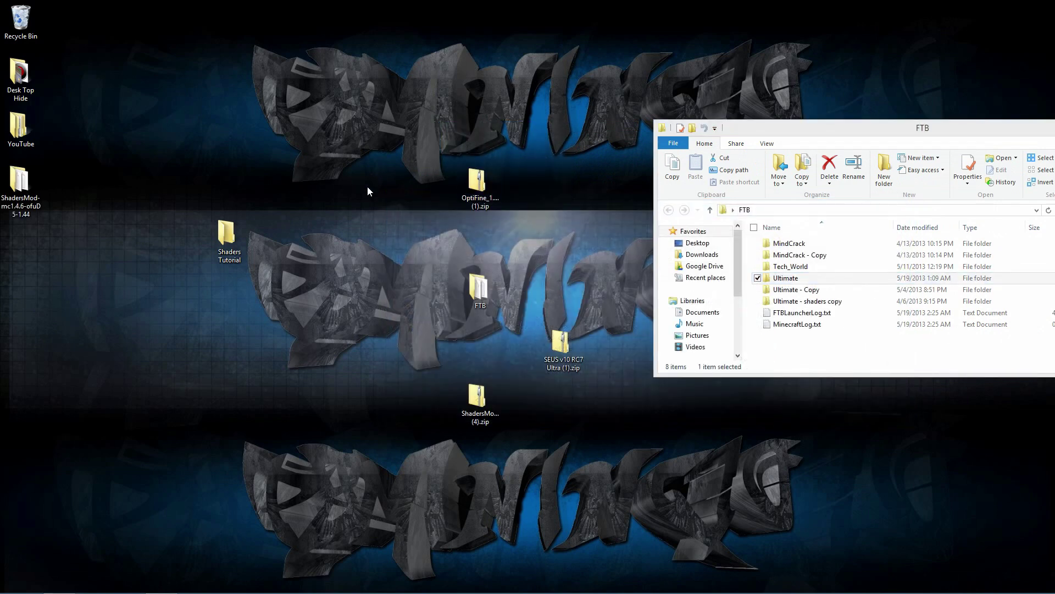
Open the instMods folder inside the Ultimate modpack folder and move the OptiFine zip from the desktop into it.
click(790, 280)
double_click(790, 279)
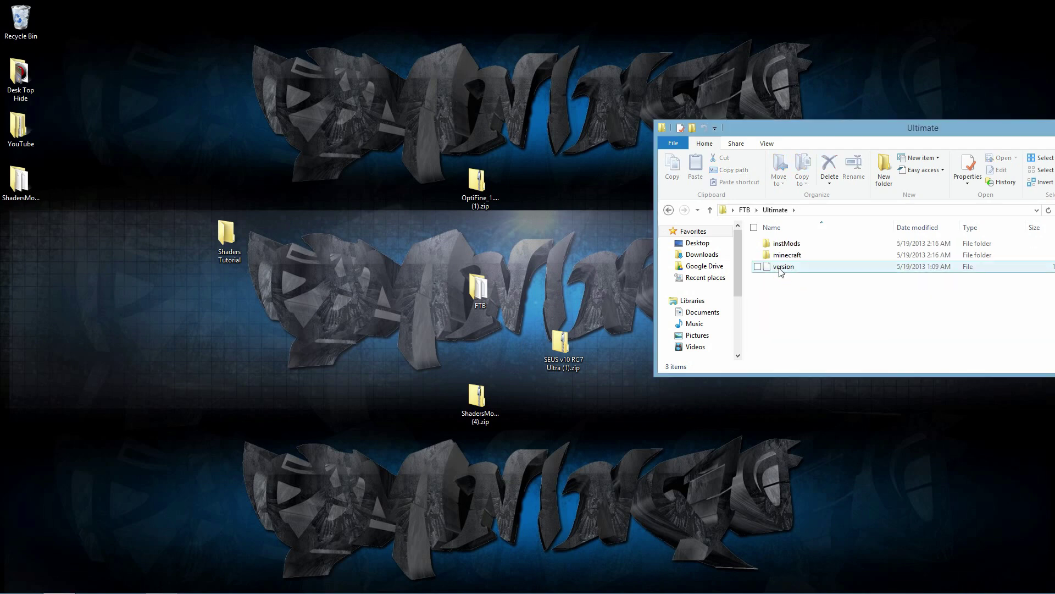
double_click(789, 245)
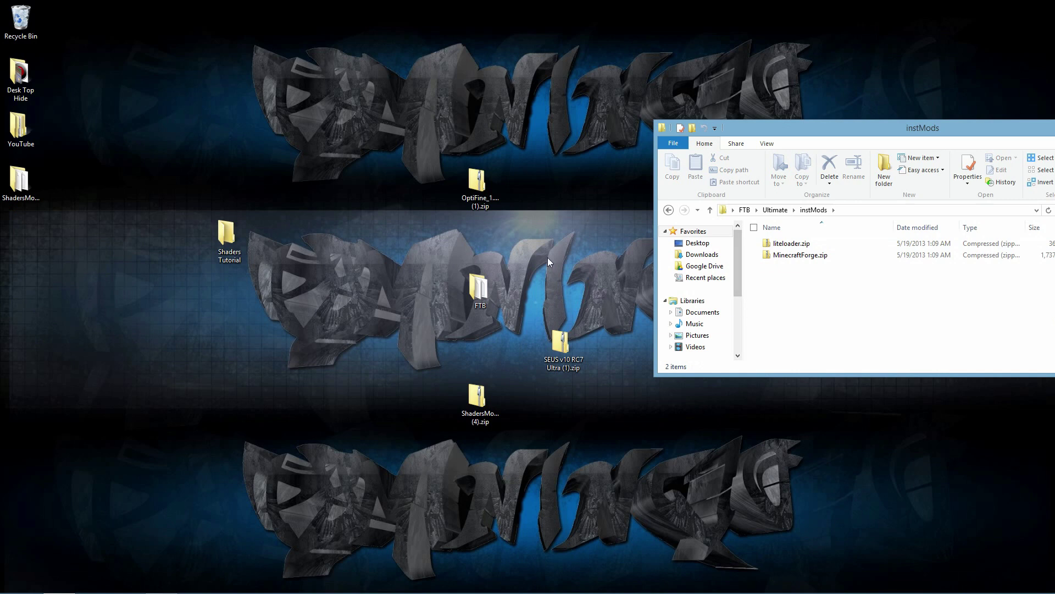
drag(477, 189, 675, 258)
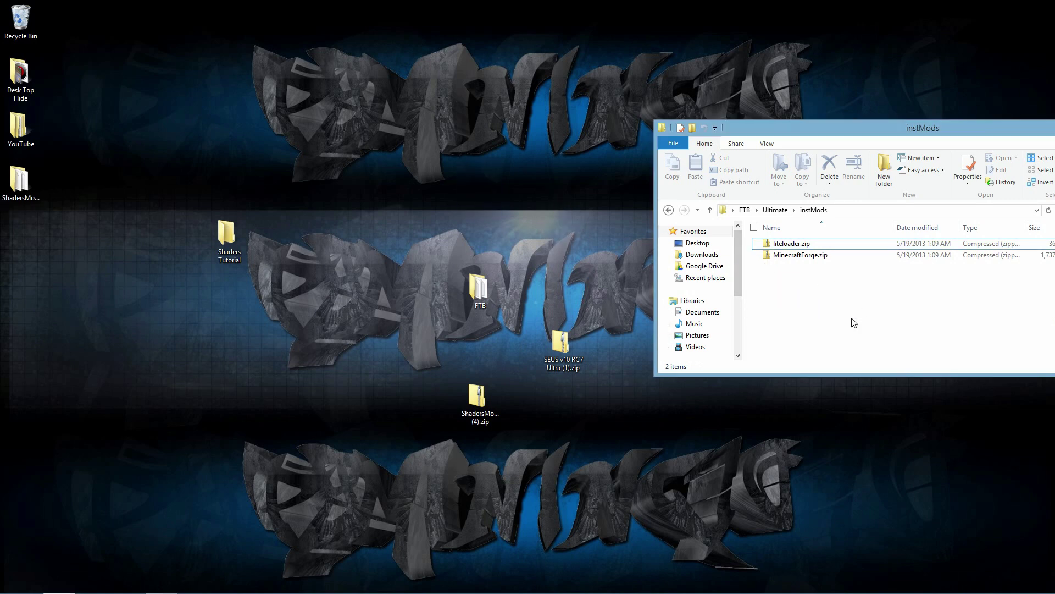
key(ctrl+v)
click(858, 322)
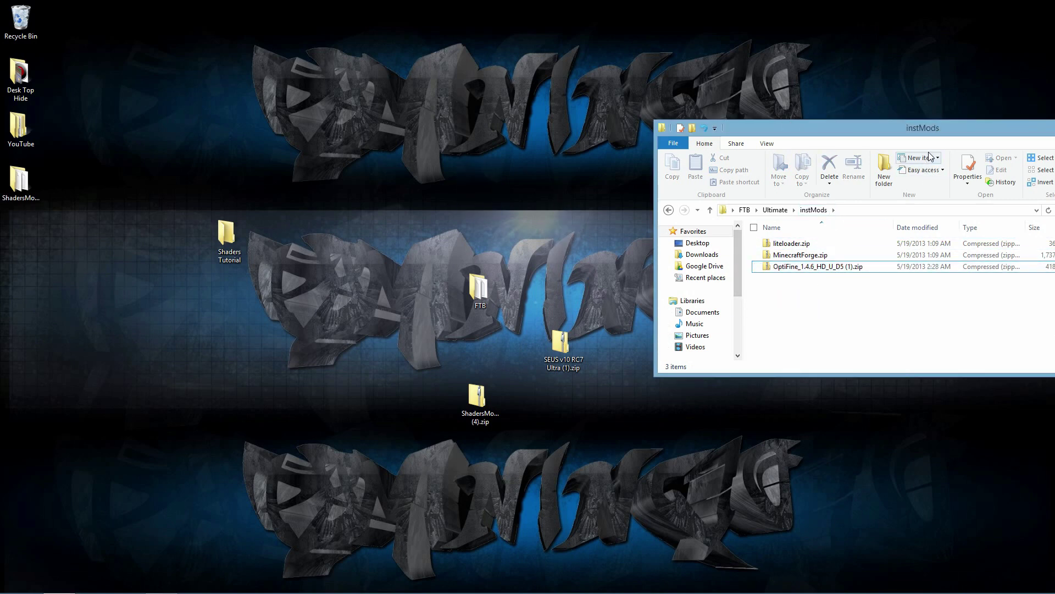
Close the instMods window and place the ShadersMod zip and FTB folder beside the Shaders Tutorial folder, with the SEUS zip apart.
drag(929, 127, 847, 122)
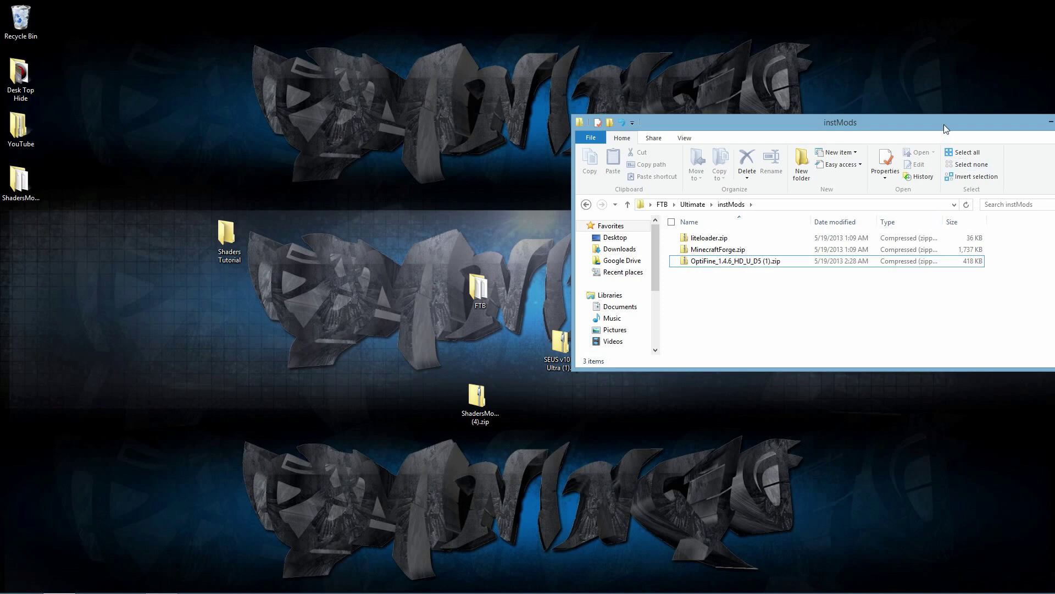
drag(944, 124, 921, 112)
click(972, 121)
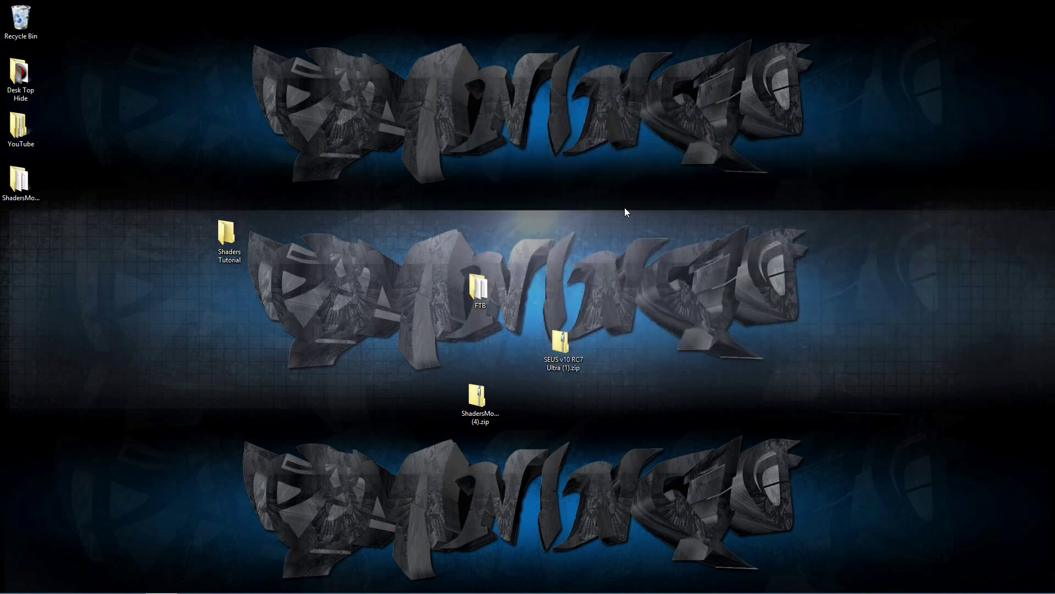
drag(562, 344, 688, 237)
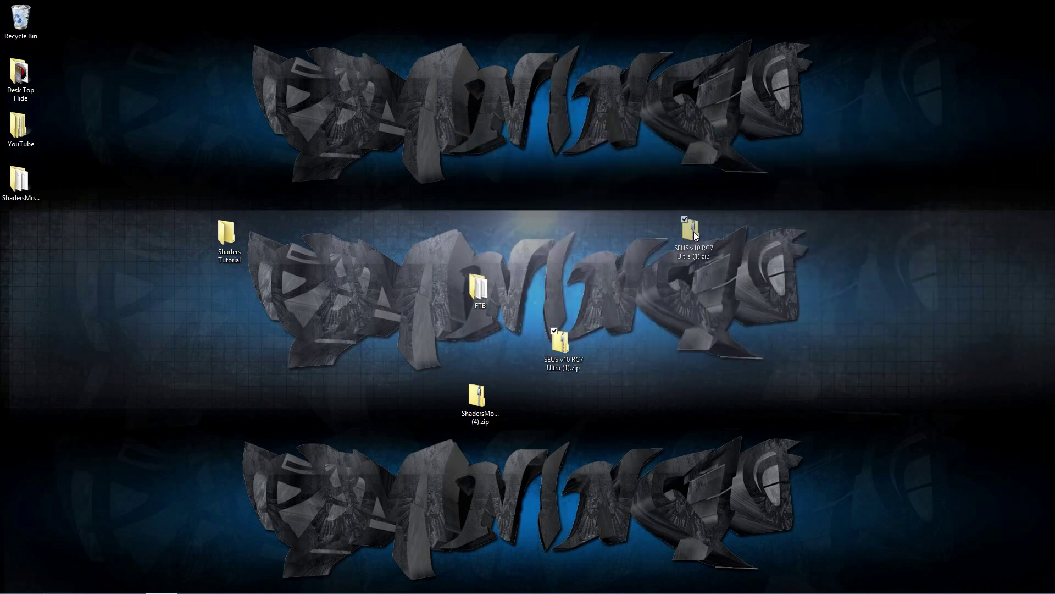
drag(474, 385, 278, 239)
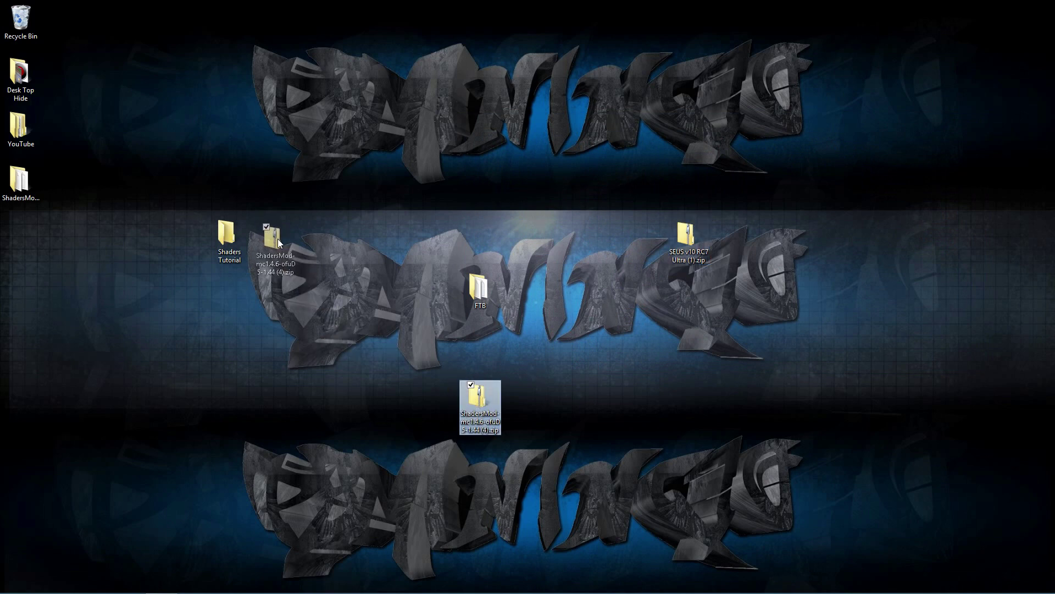
drag(476, 287, 319, 240)
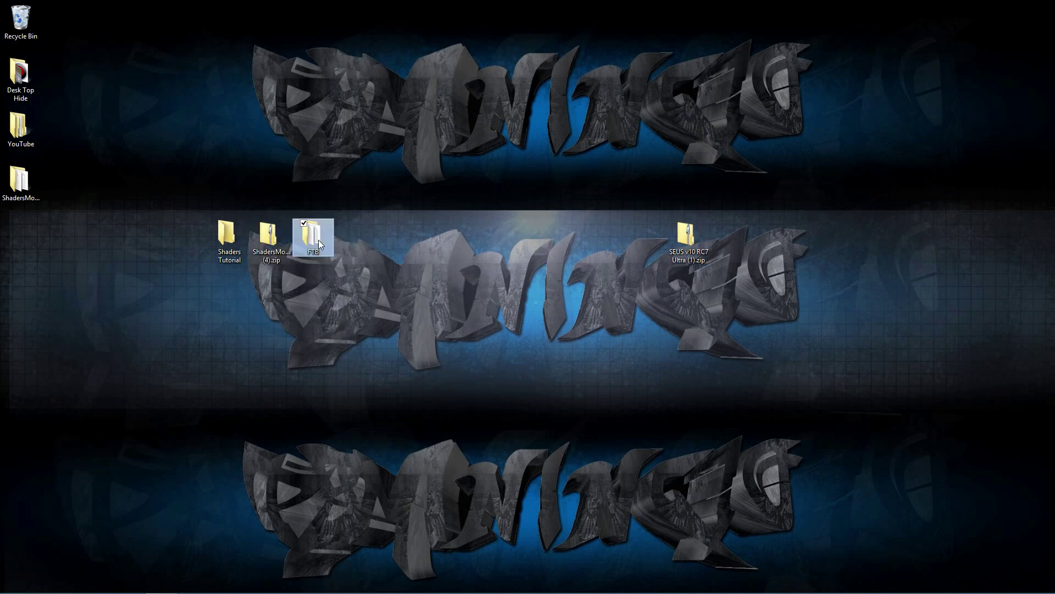
Switch to the Feed the Beast Launcher, launch the FTB Ultimate modpack, and move the SEUS zip higher on the desktop.
click(128, 587)
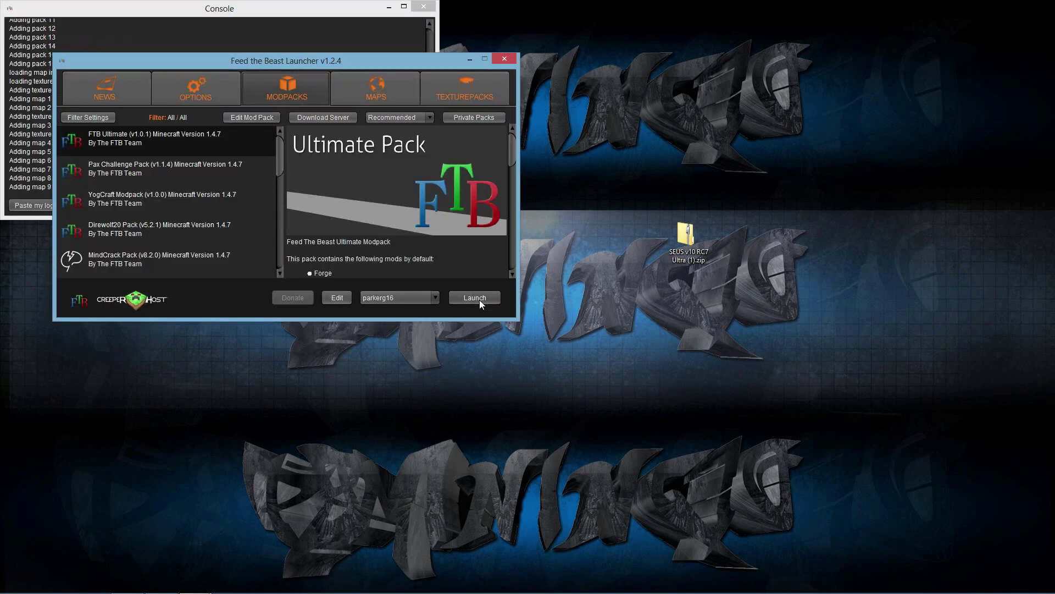
click(478, 299)
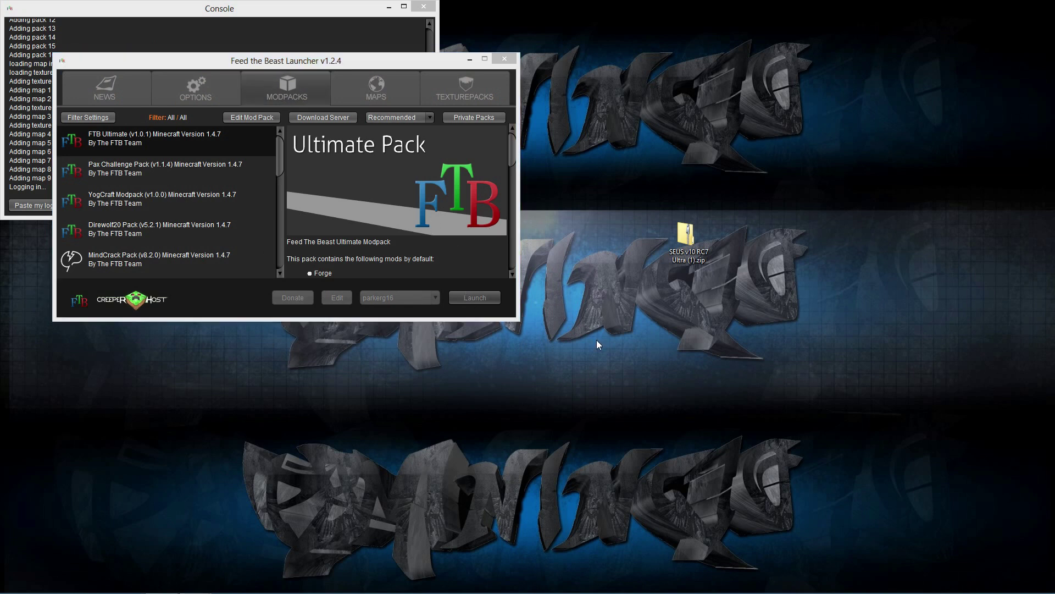
drag(687, 242, 652, 206)
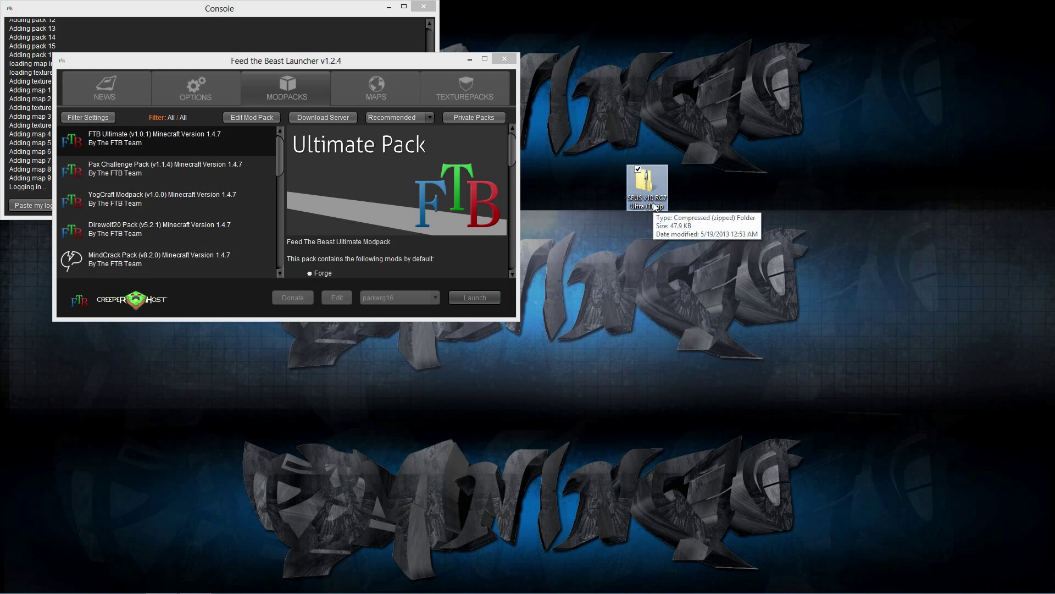
drag(411, 62, 634, 299)
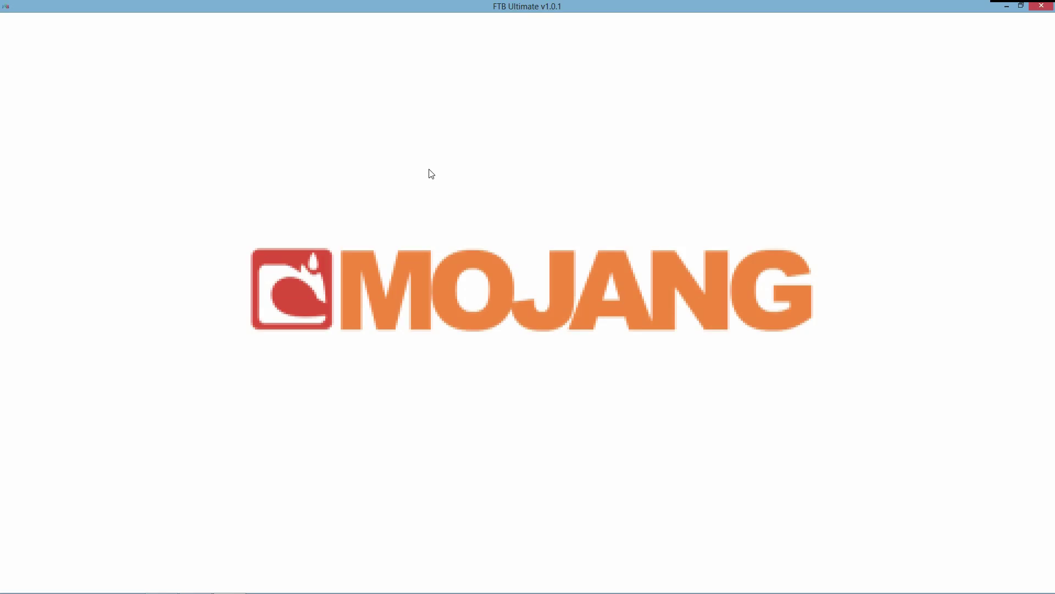
Restore and re-maximize the FTB Ultimate game window, and open the game's options from the main menu.
double_click(453, 7)
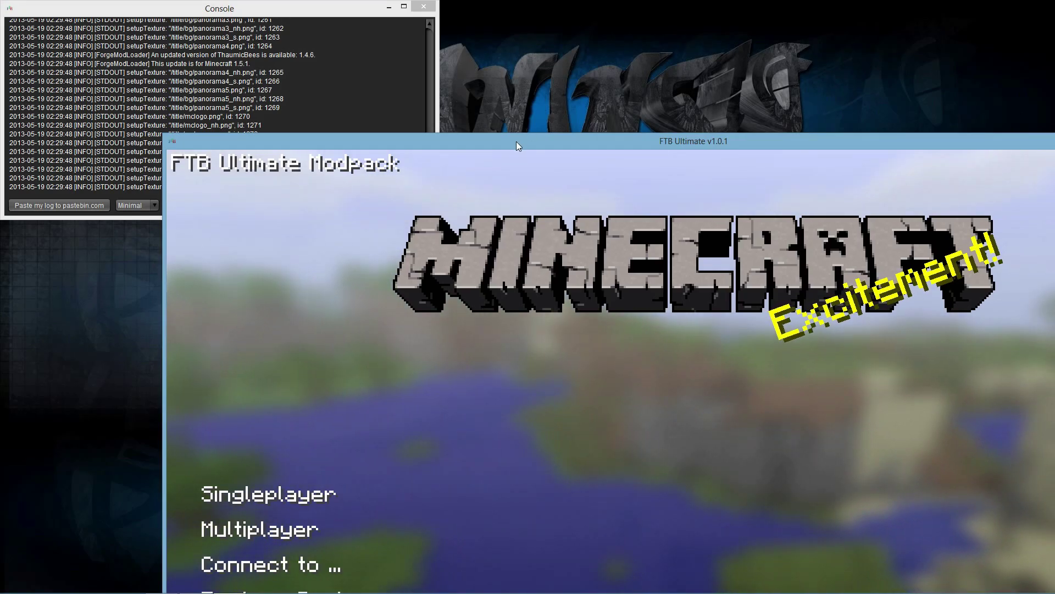
drag(516, 140, 477, 5)
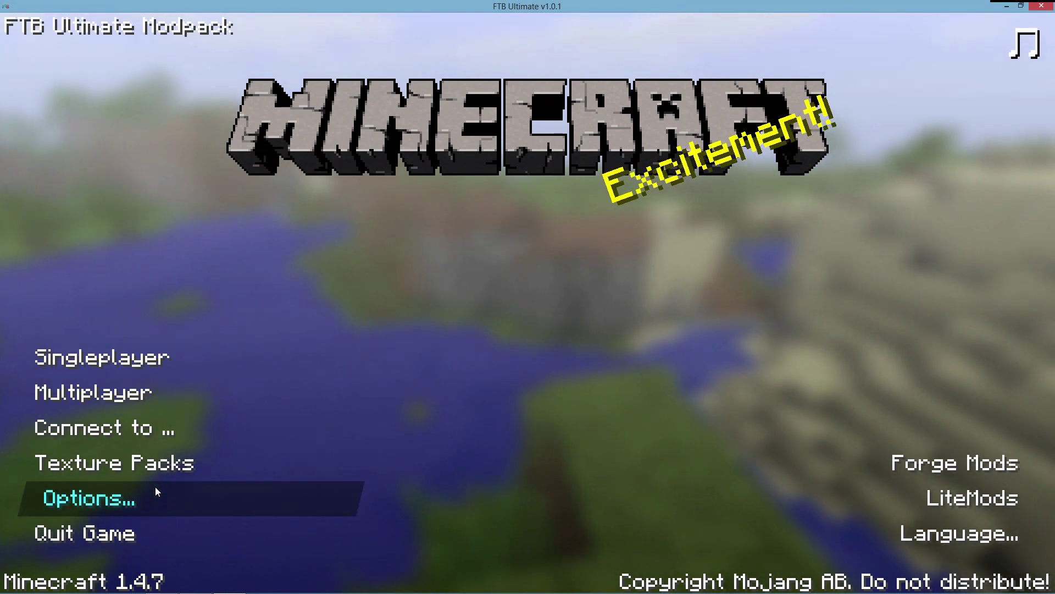
click(86, 502)
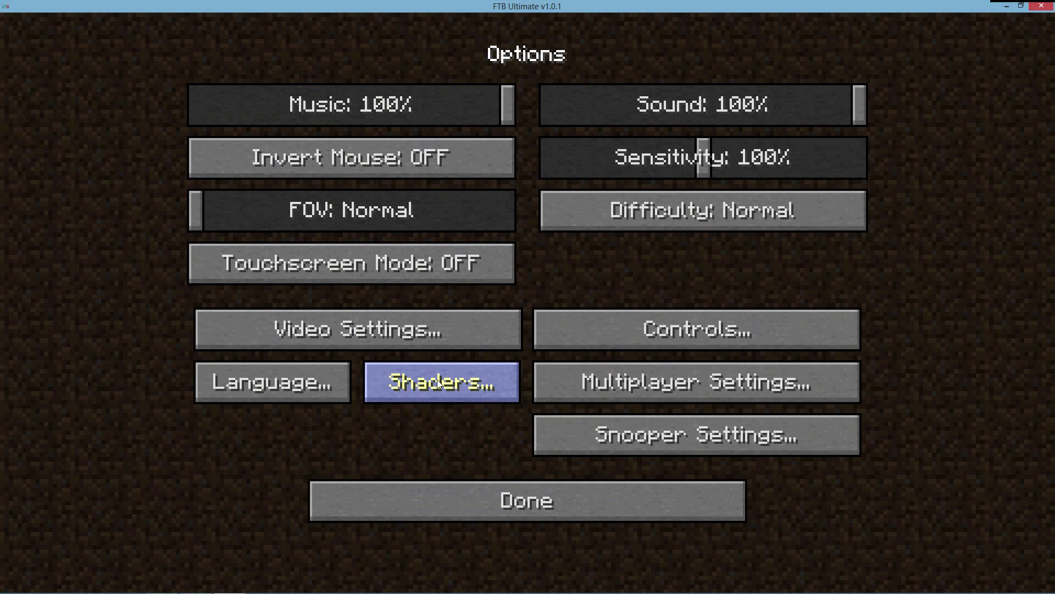
In the video settings, set Render Distance to Normal and Performance to 35 FPS, and leave the options.
click(398, 325)
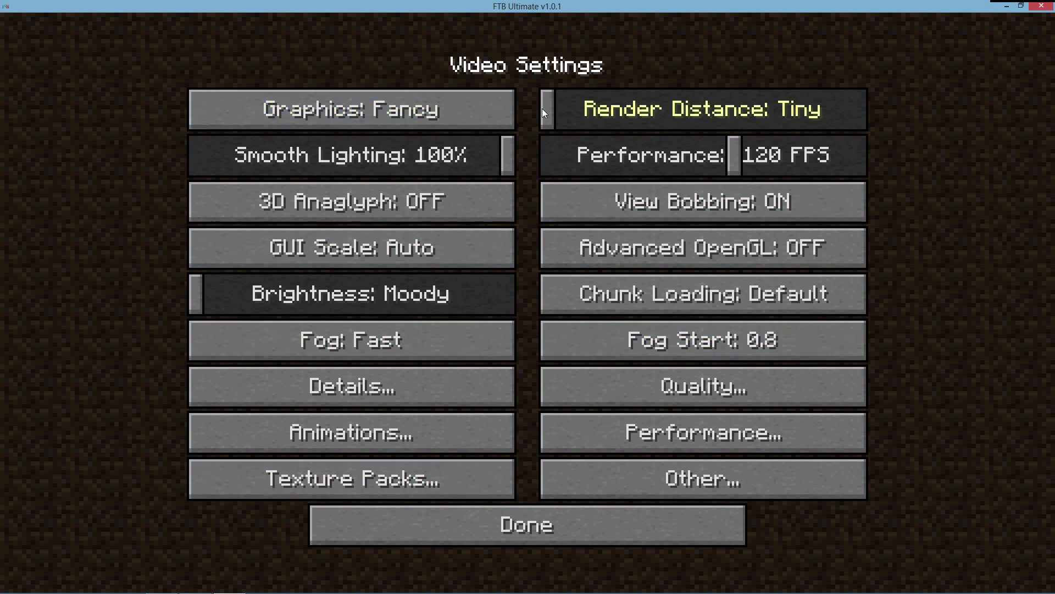
drag(557, 113, 613, 111)
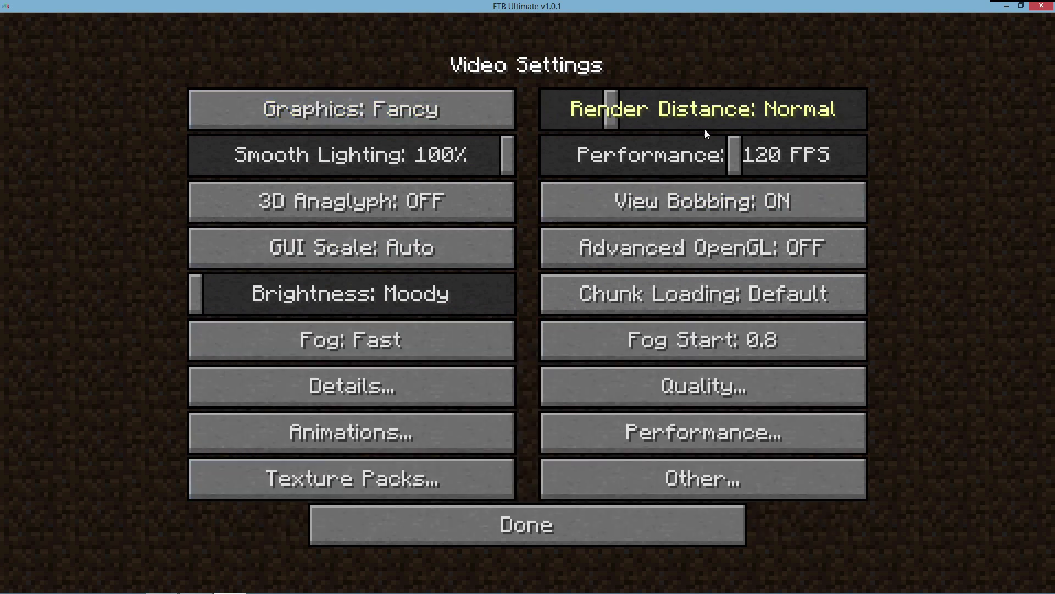
click(654, 159)
drag(651, 159, 603, 160)
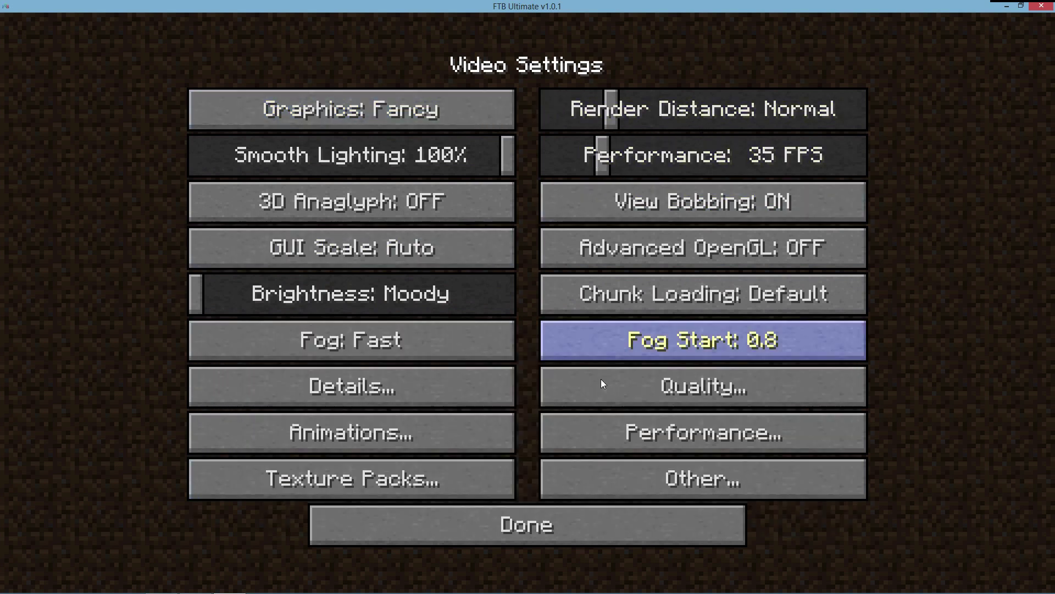
click(548, 539)
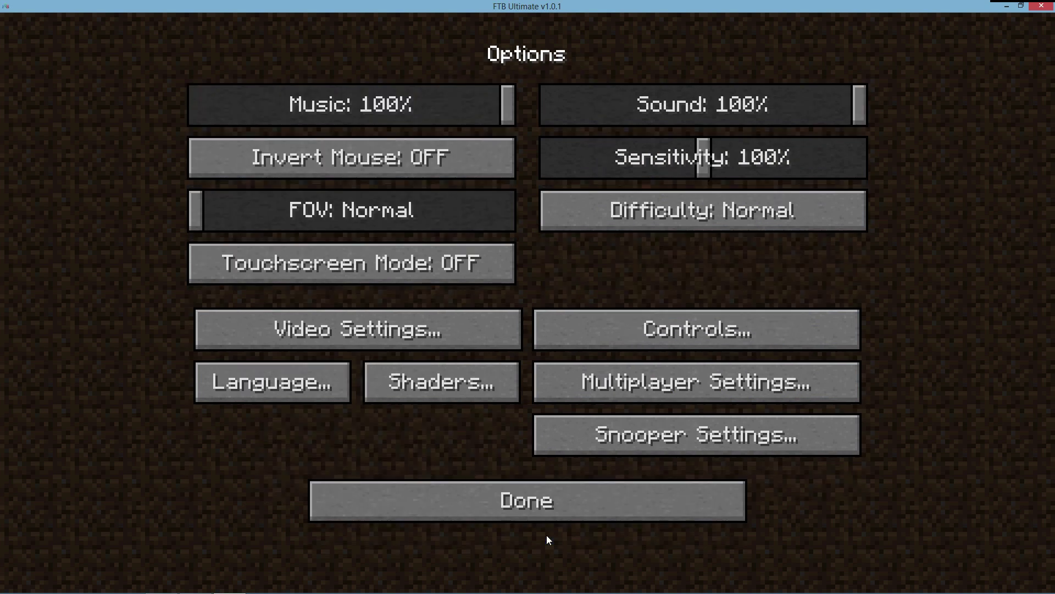
click(503, 510)
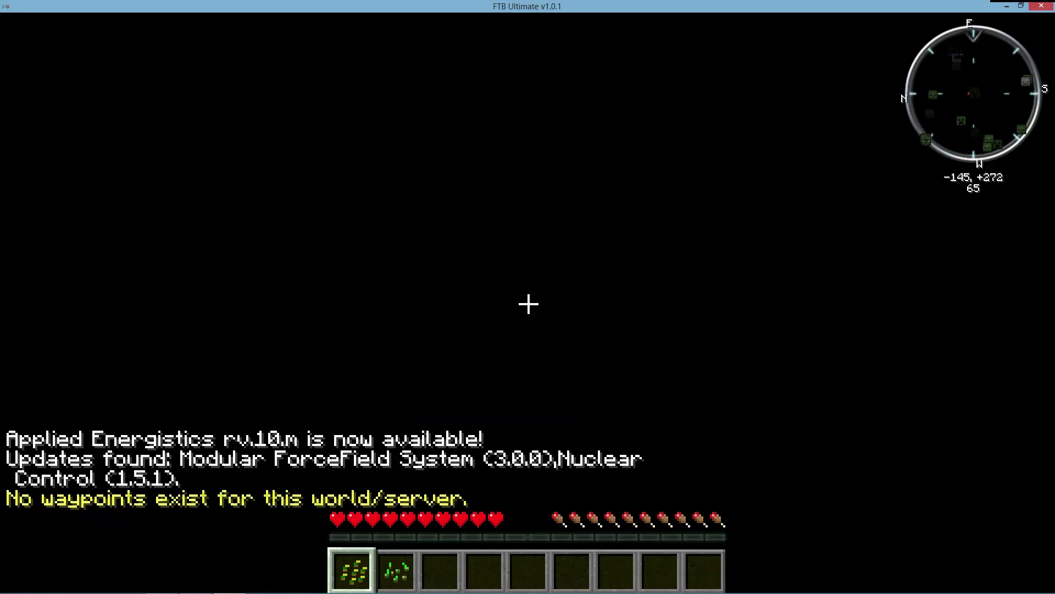
Pause the loaded world, open the shader options, and select the (internal) shader.
key(Escape)
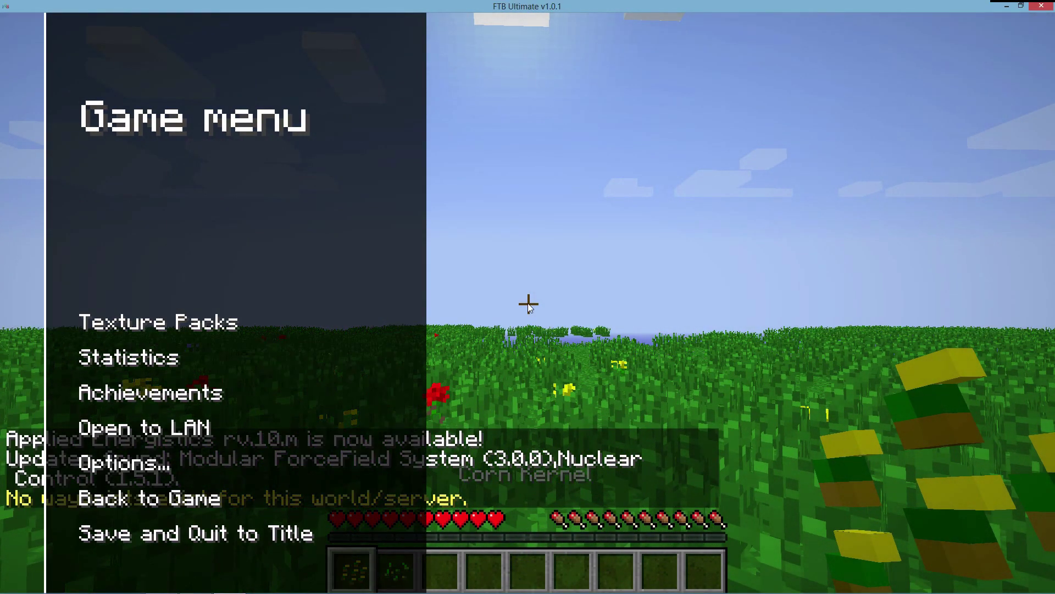
click(165, 464)
click(424, 386)
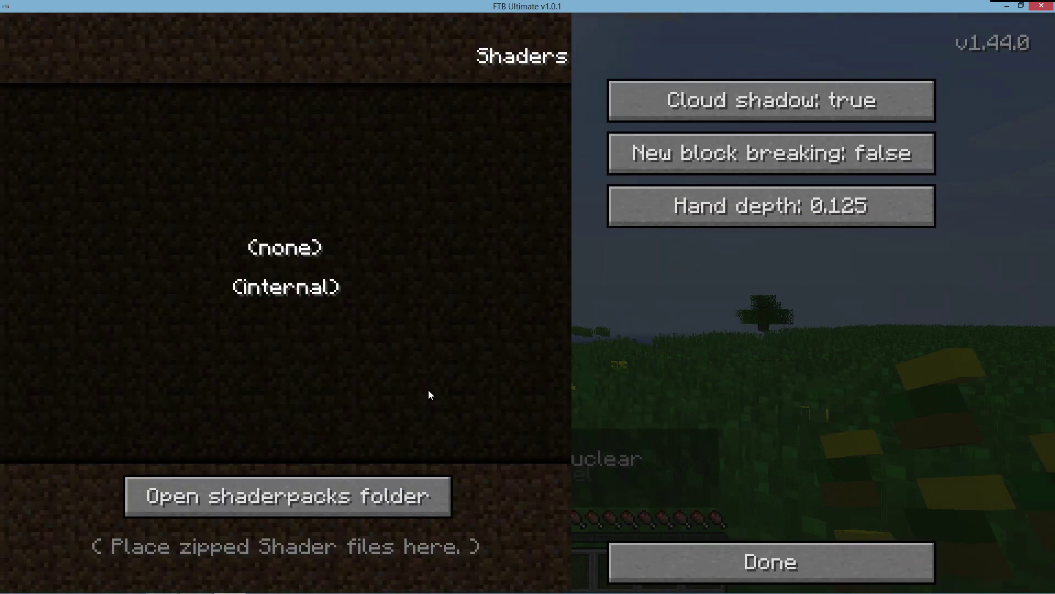
click(302, 257)
click(308, 286)
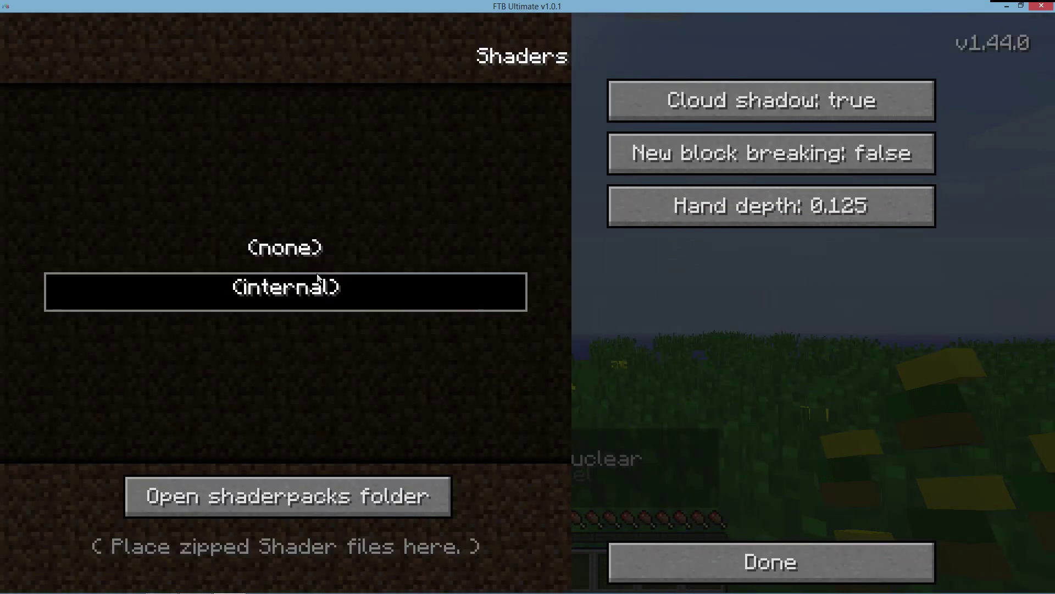
Open the shaderpacks folder, move the windows clear of the desktop, and put the SEUS v10 RC7 Ultra (1).zip from the desktop into the folder.
click(298, 507)
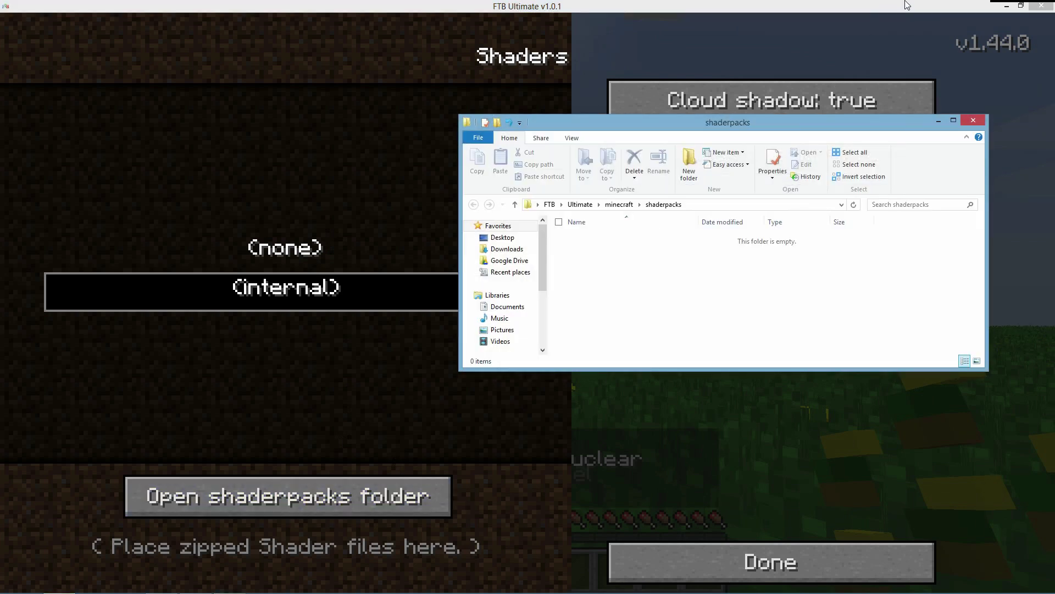
drag(907, 8, 272, 38)
click(709, 249)
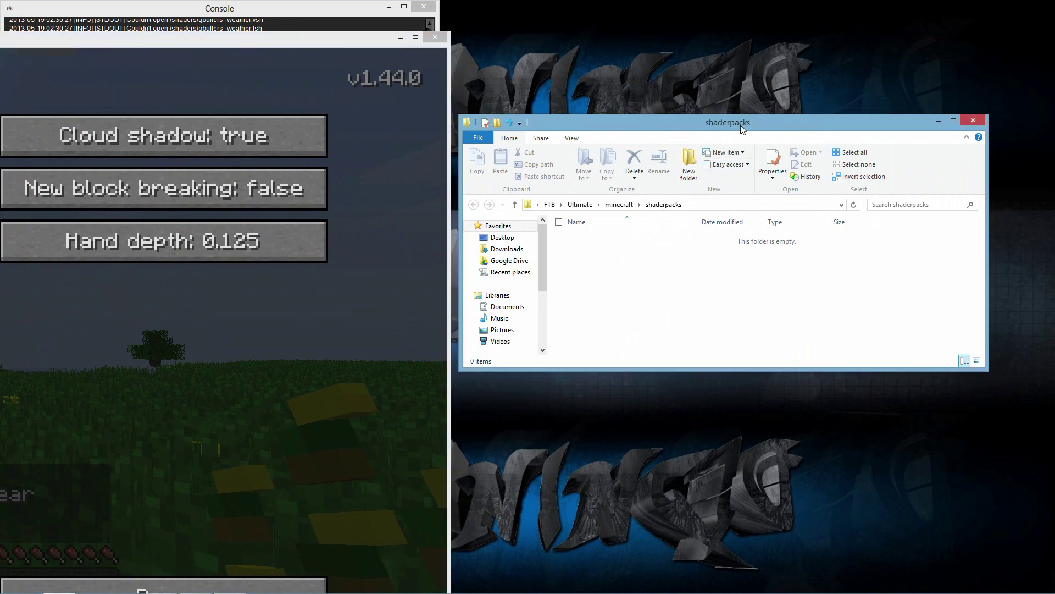
drag(740, 125, 847, 249)
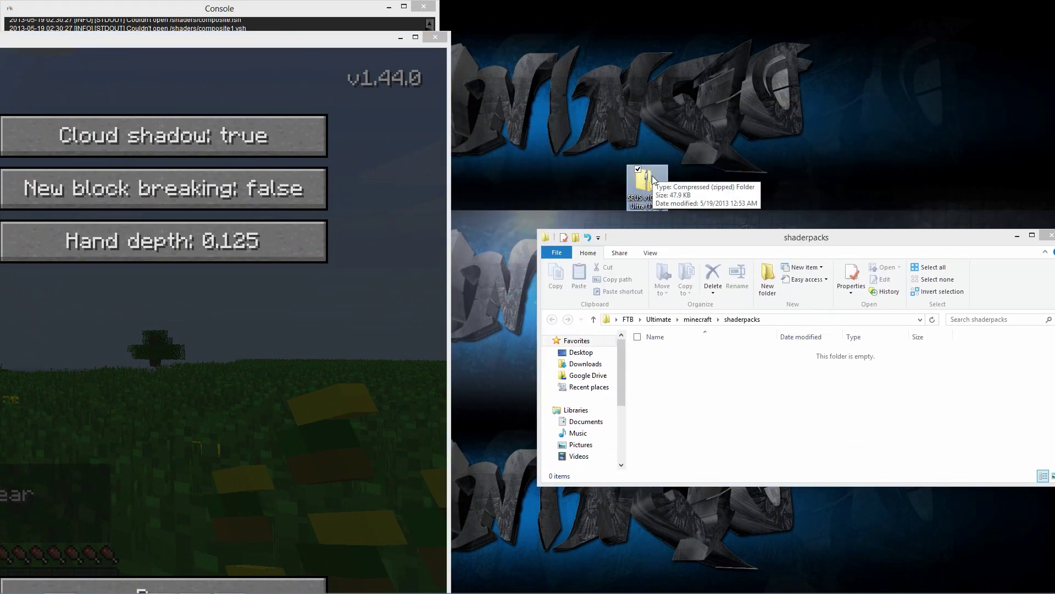
drag(653, 180, 742, 401)
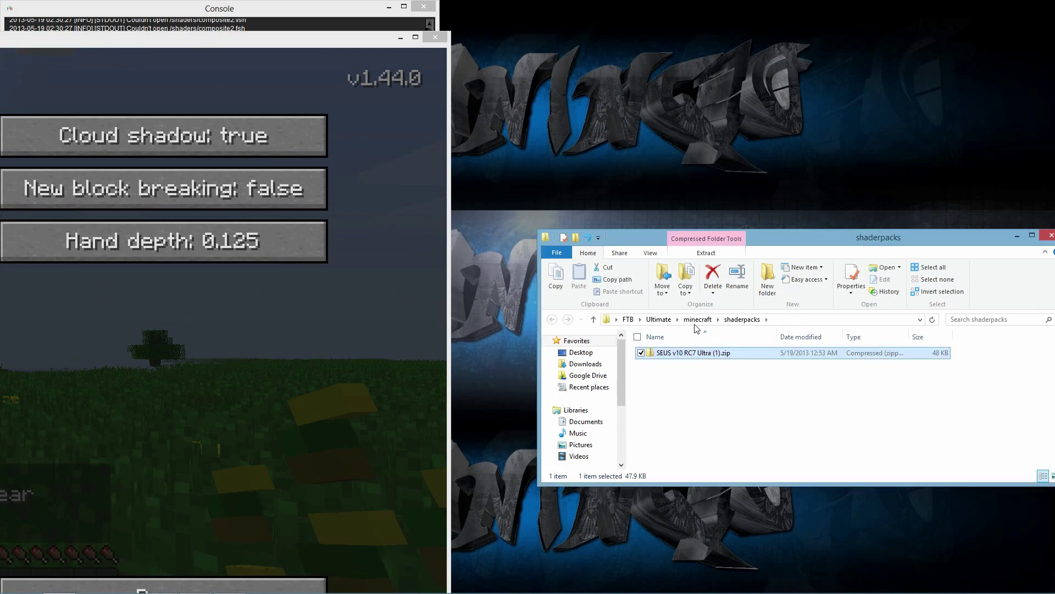
Retrace the folder path from Ultimate through minecraft to shaderpacks to examine where the shader zip is stored.
click(657, 320)
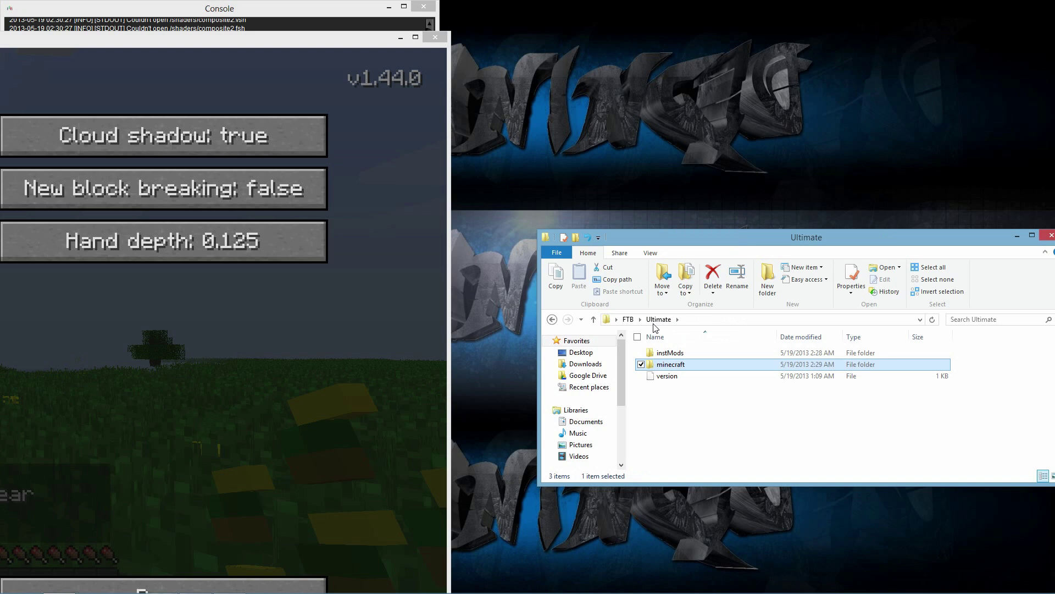
double_click(671, 366)
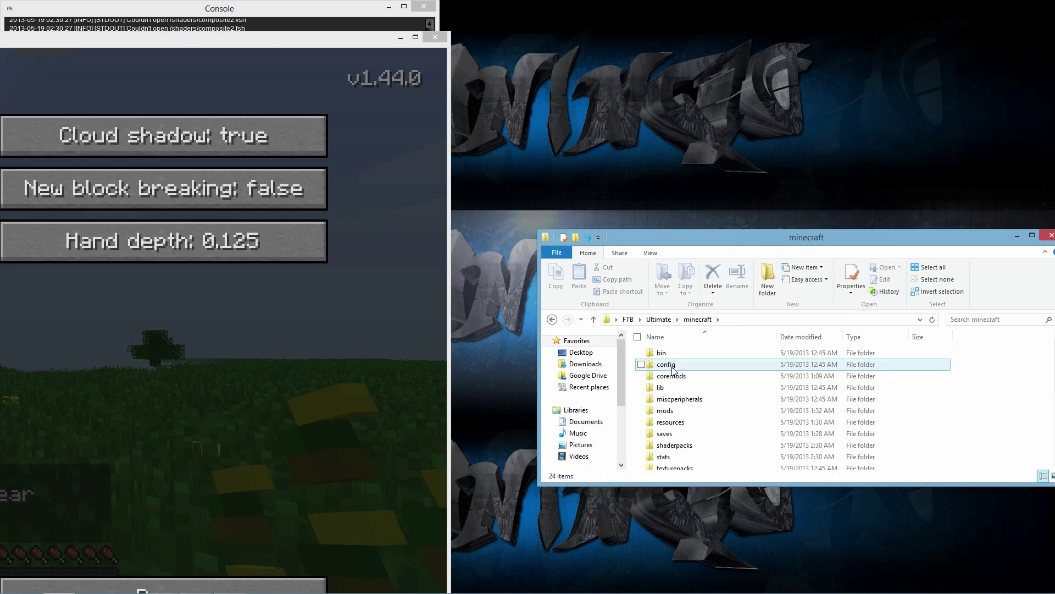
click(676, 447)
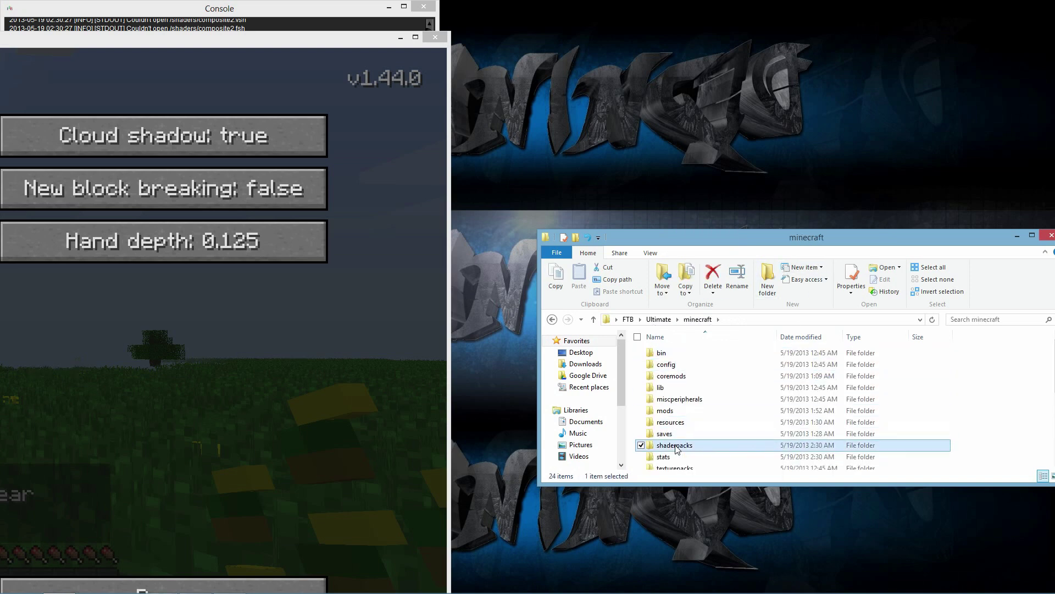
double_click(676, 446)
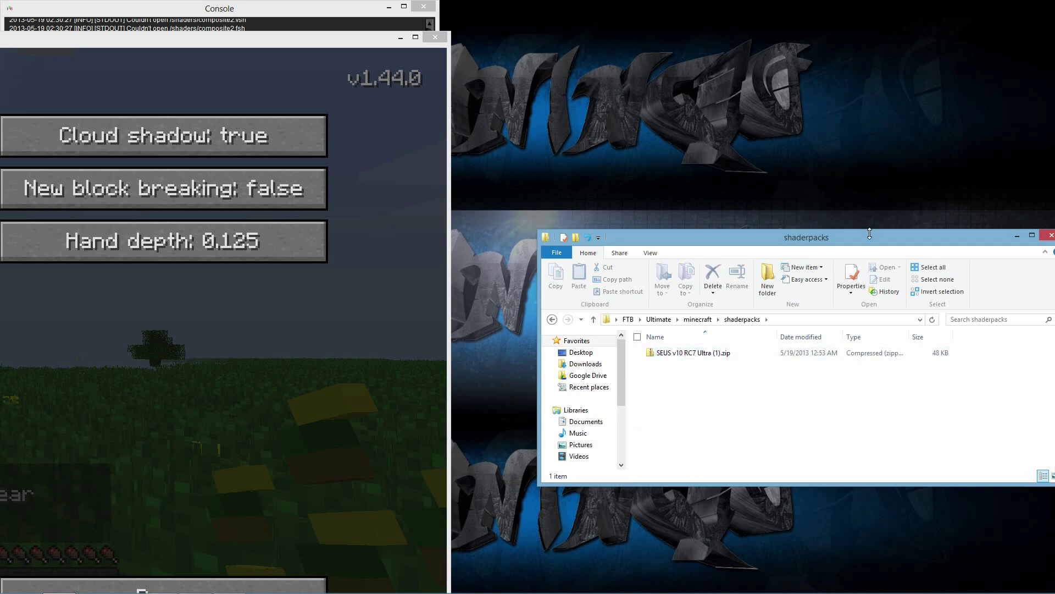
Close the shaderpacks window and bring the FTB Ultimate game back up maximized.
drag(867, 242, 790, 239)
click(971, 234)
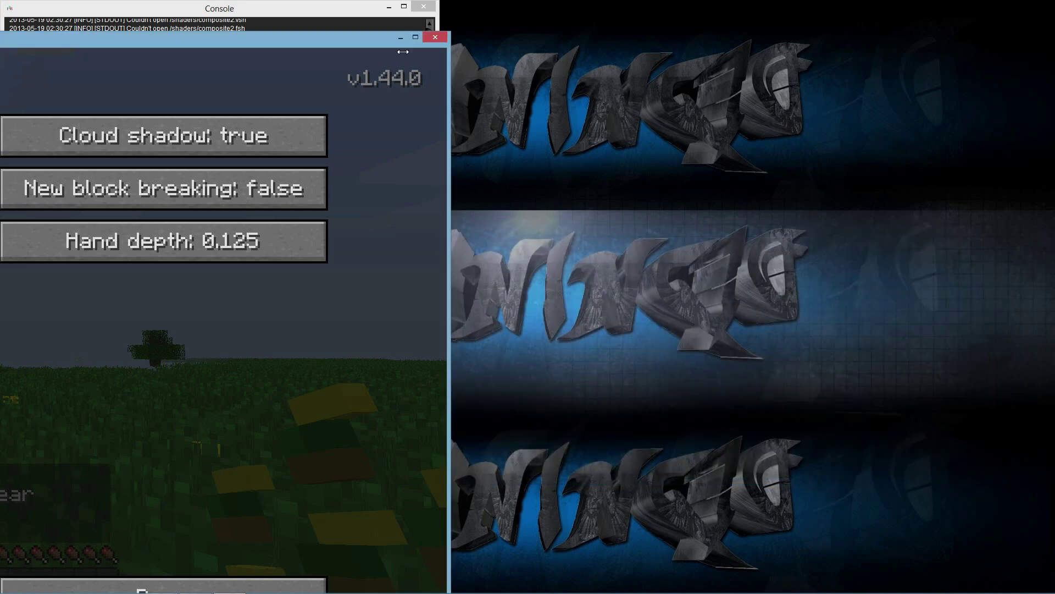
click(401, 37)
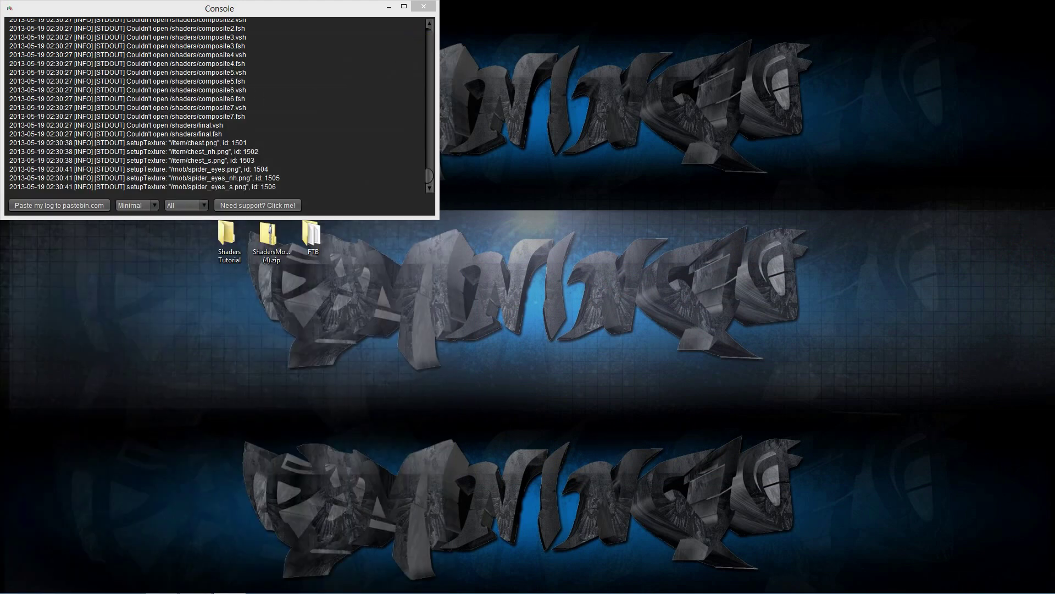
key(alt+Tab)
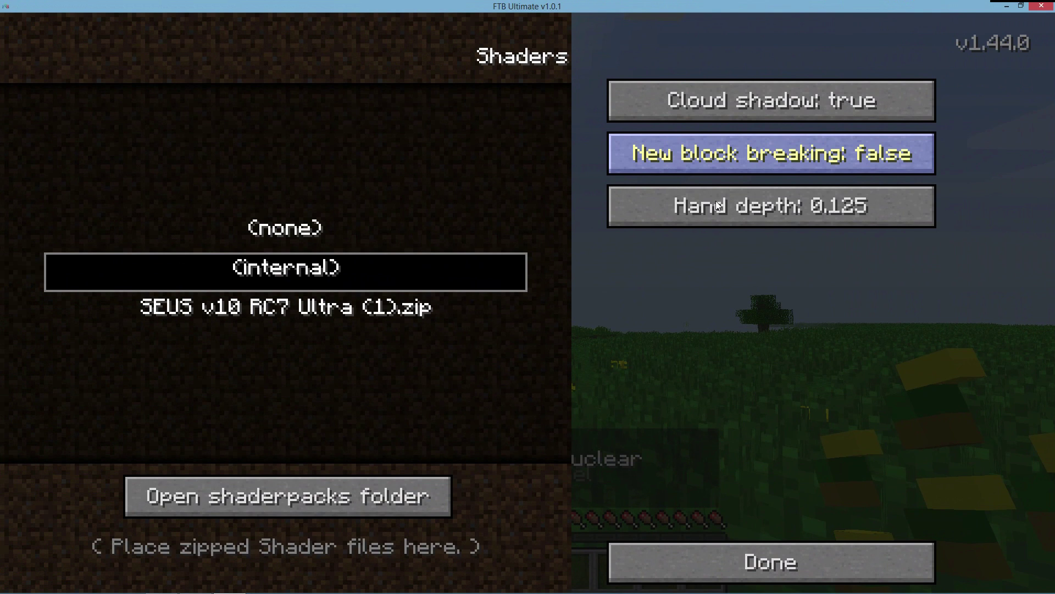
Switch between the SEUS and (internal) shaders, settle on SEUS v10 RC7 Ultra (1).zip, and confirm the selection.
click(177, 313)
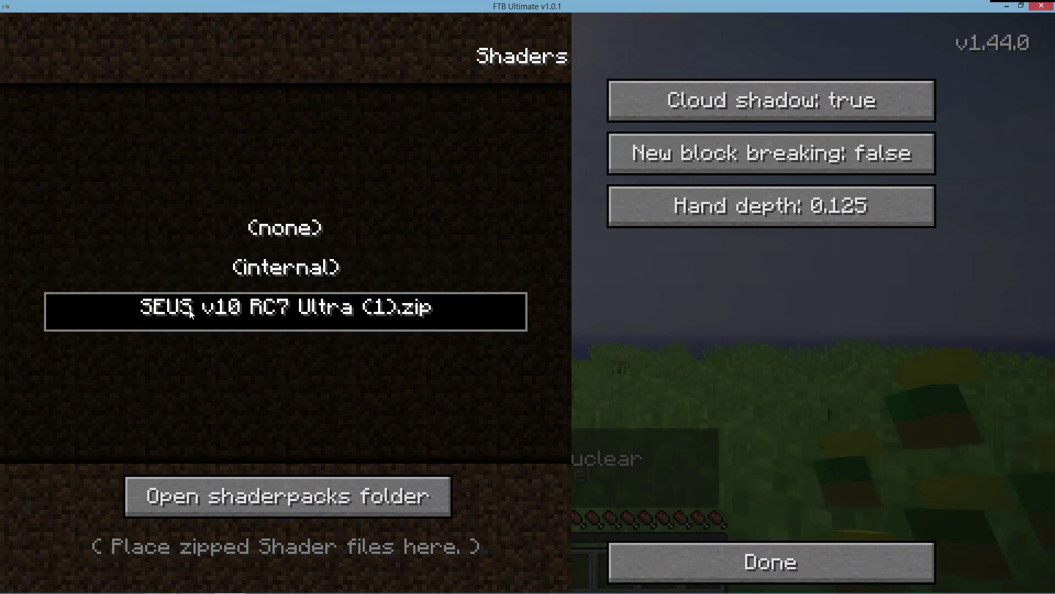
click(277, 276)
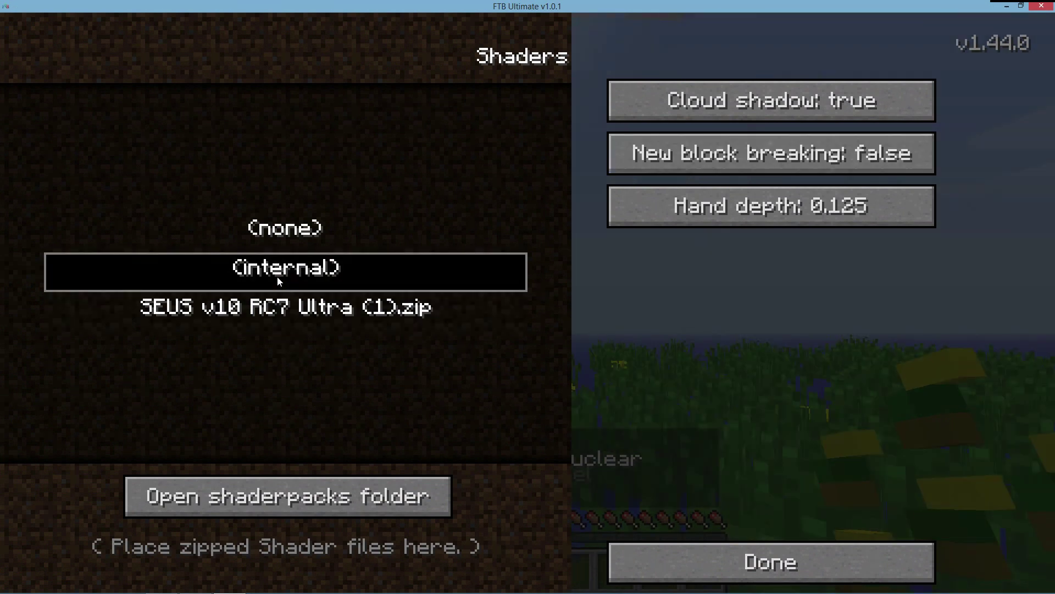
click(283, 308)
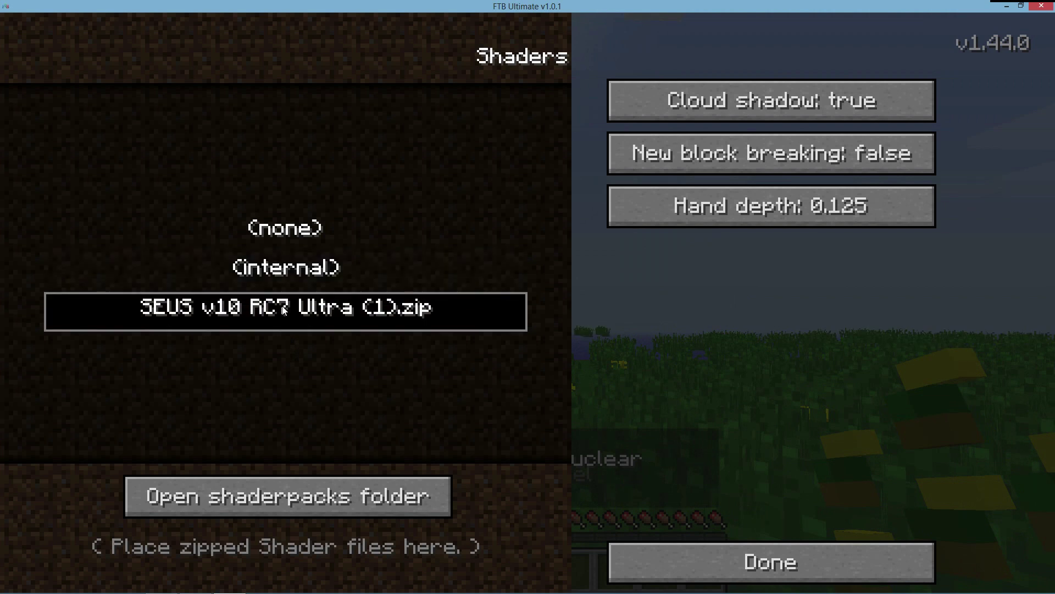
click(657, 547)
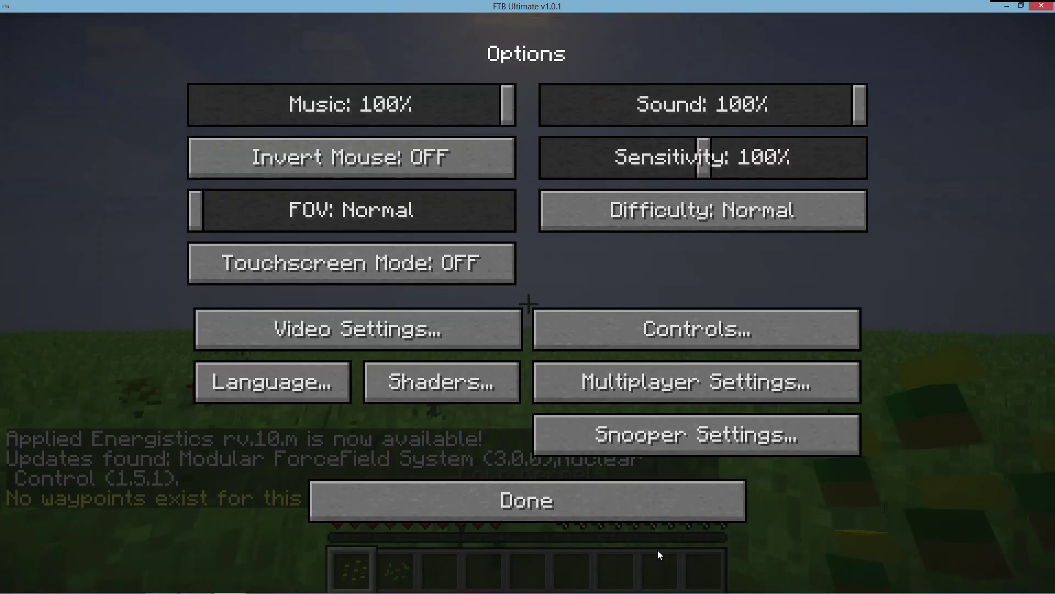
Reopen the shader options, set New block breaking to true, and return to the game.
click(442, 382)
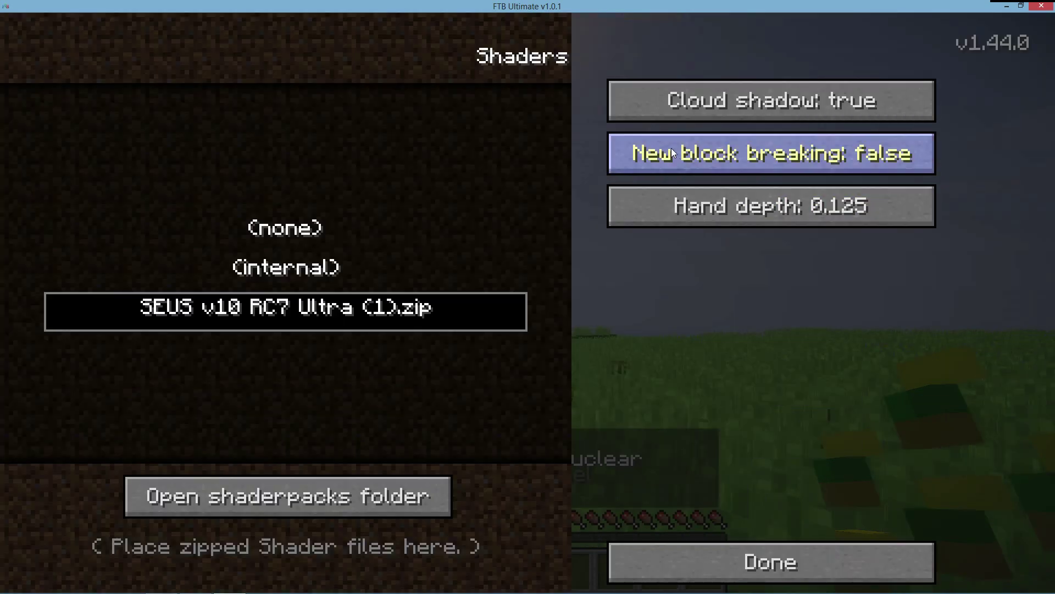
click(857, 160)
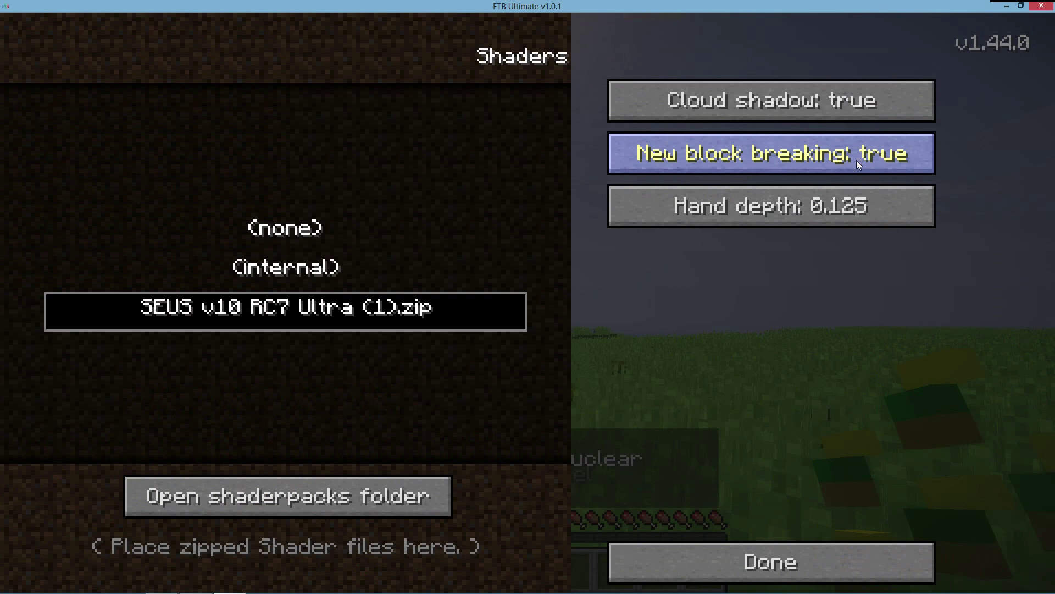
key(Escape)
Walk around the grassland, lava pool, and ravine to examine the SEUS lighting, shadows, and moving grass.
key(w)
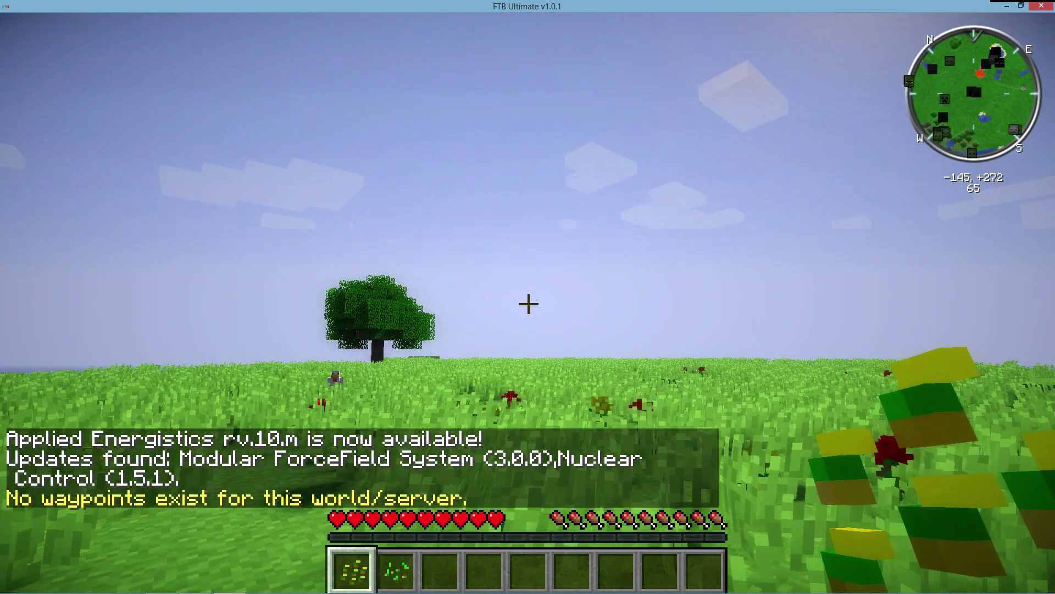
key(w)
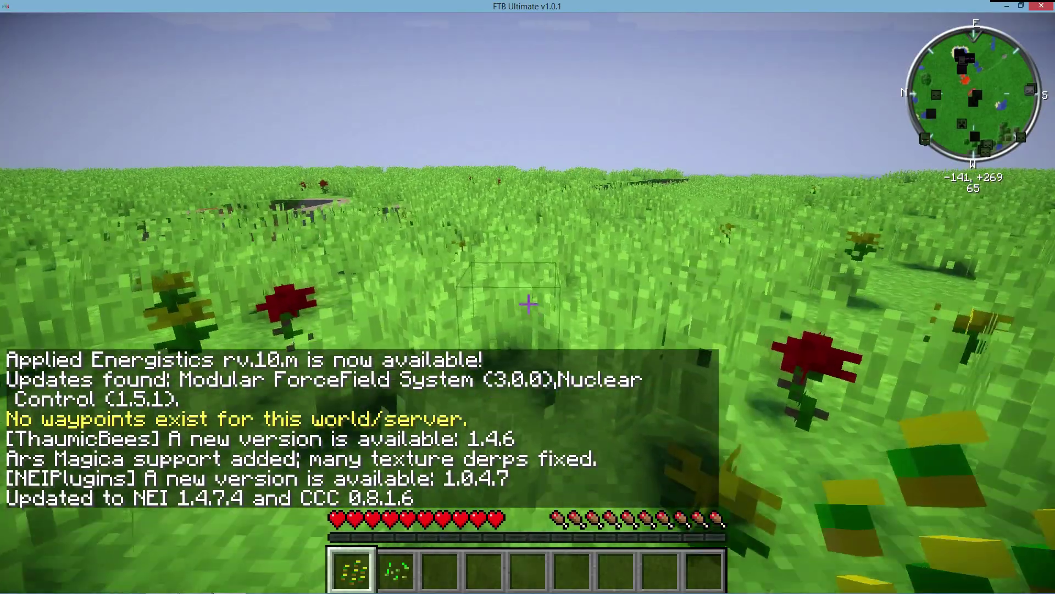
key(w)
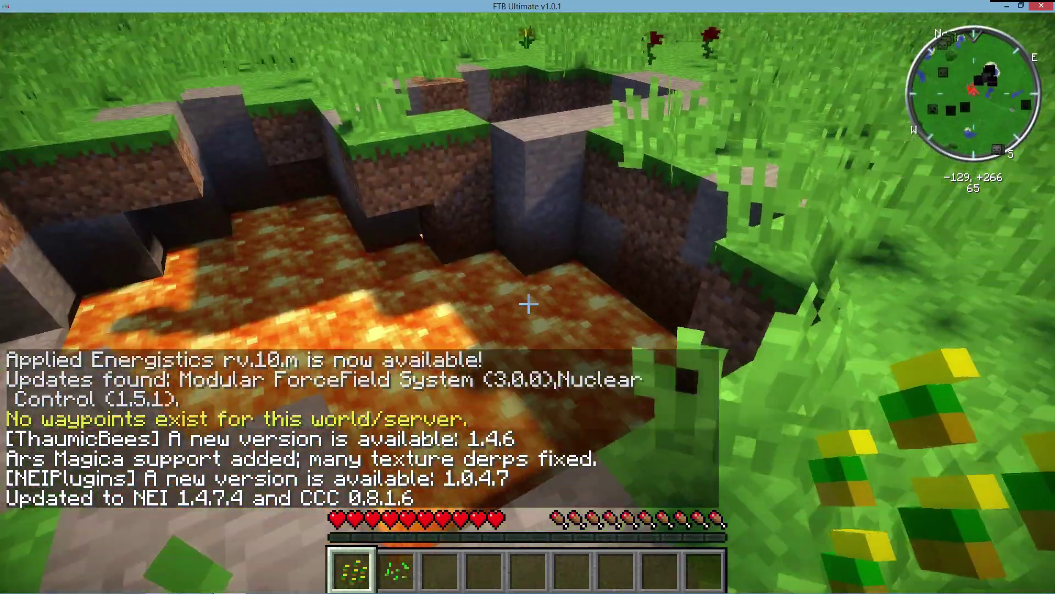
key(w)
key(w)
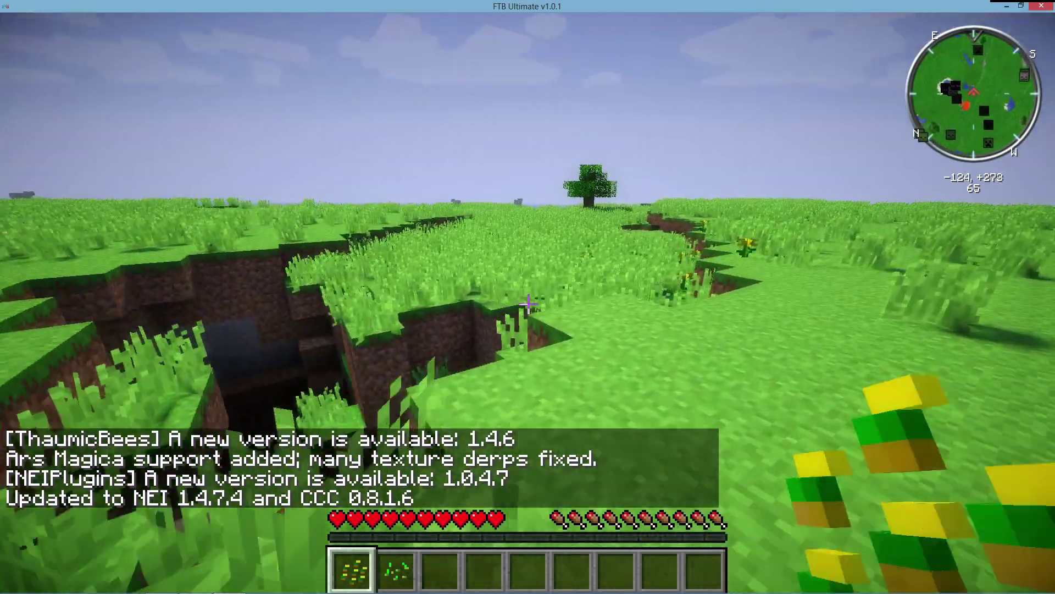
key(w)
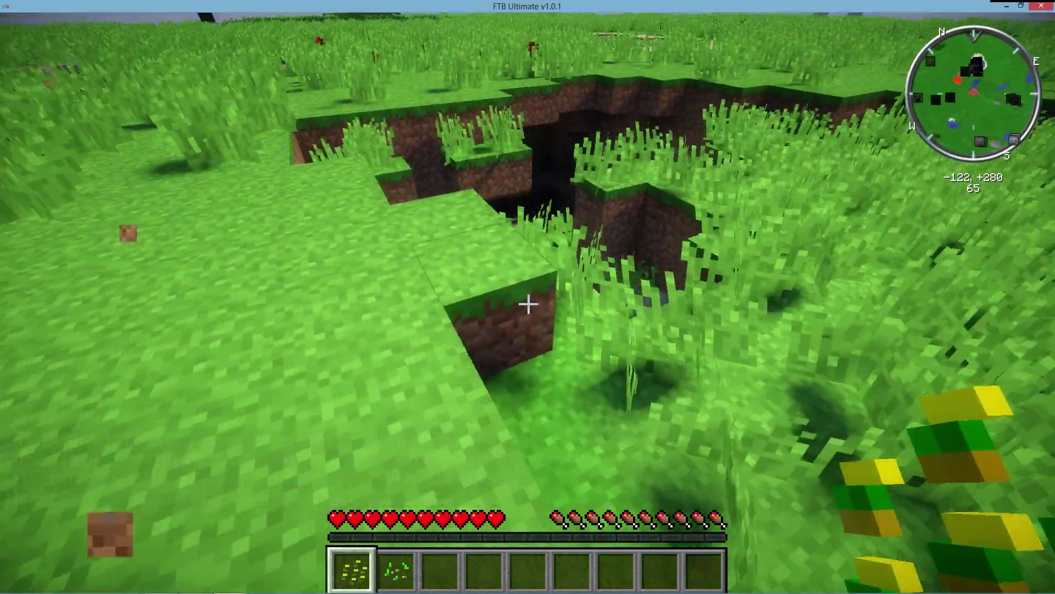
key(w)
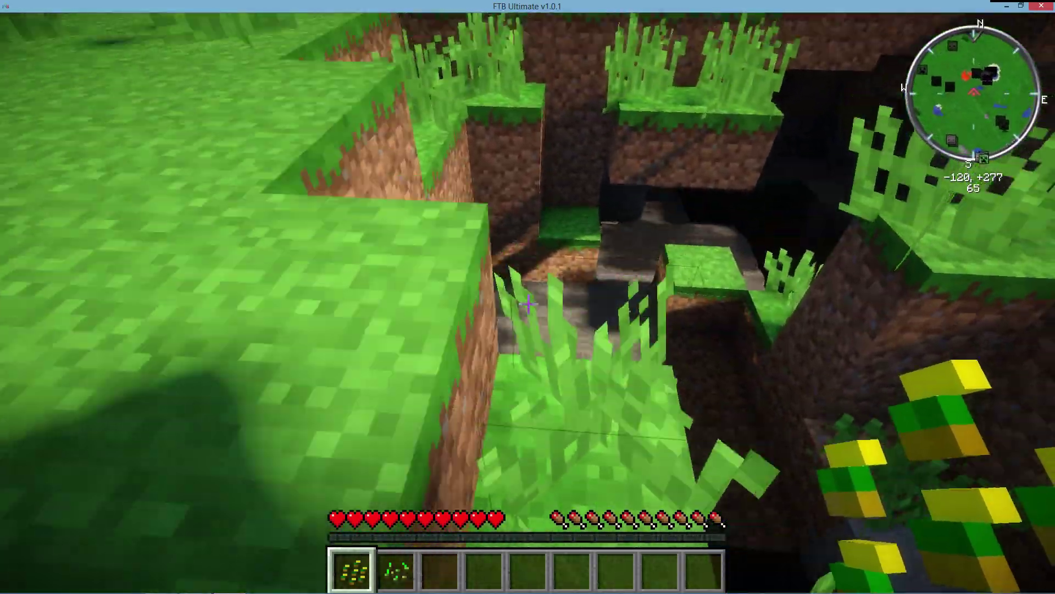
key(w)
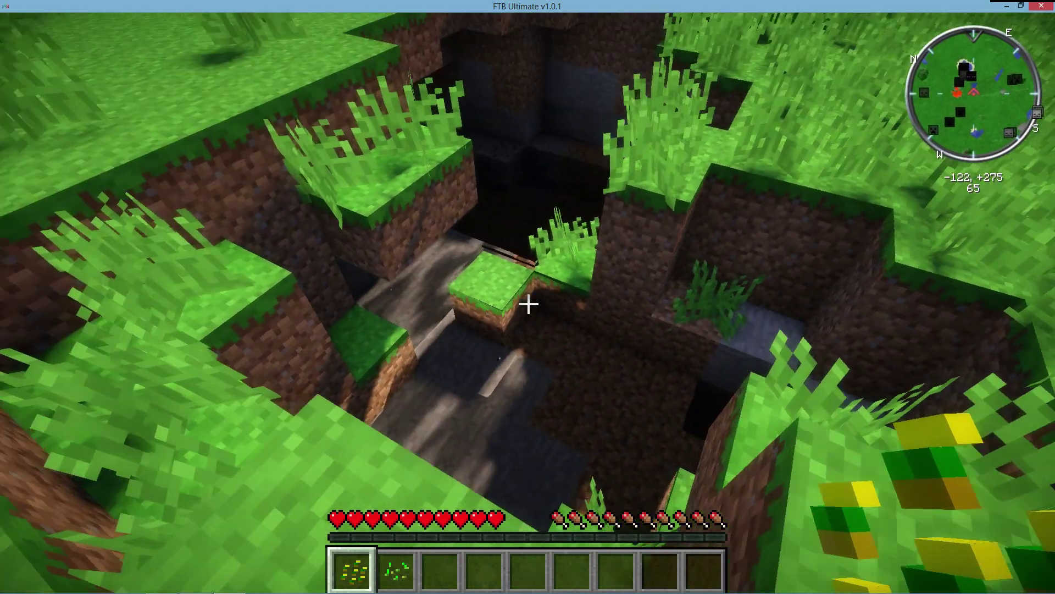